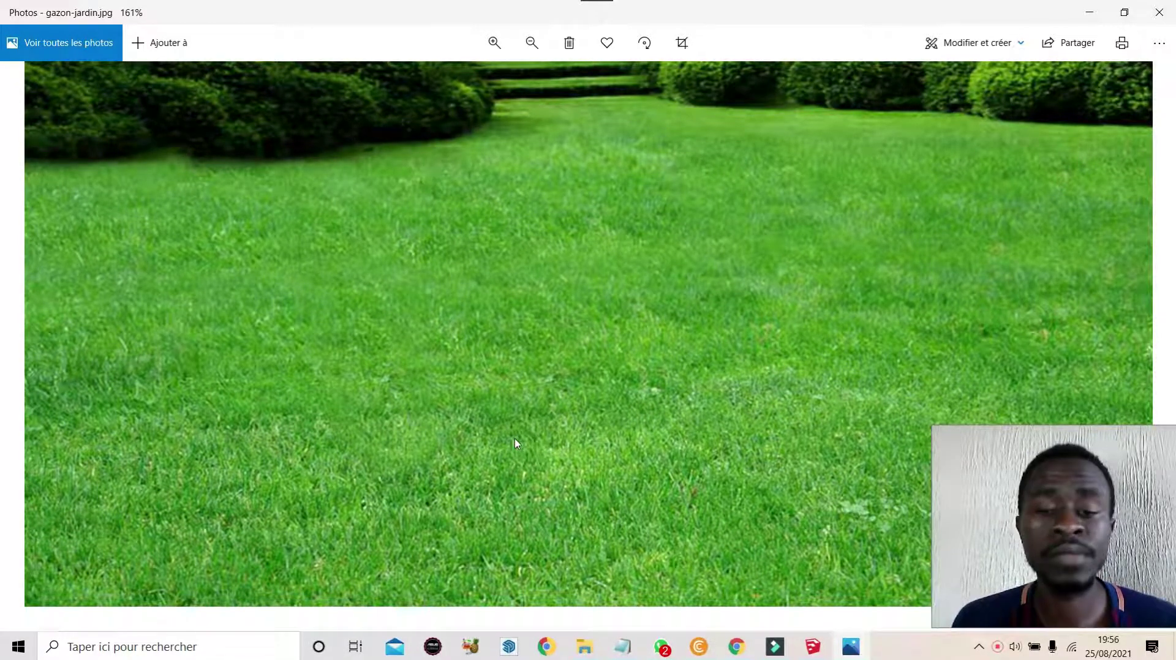
# Bring the SketchUp model with the ground rectangle to the front and switch to Select
pyautogui.click(813, 647)
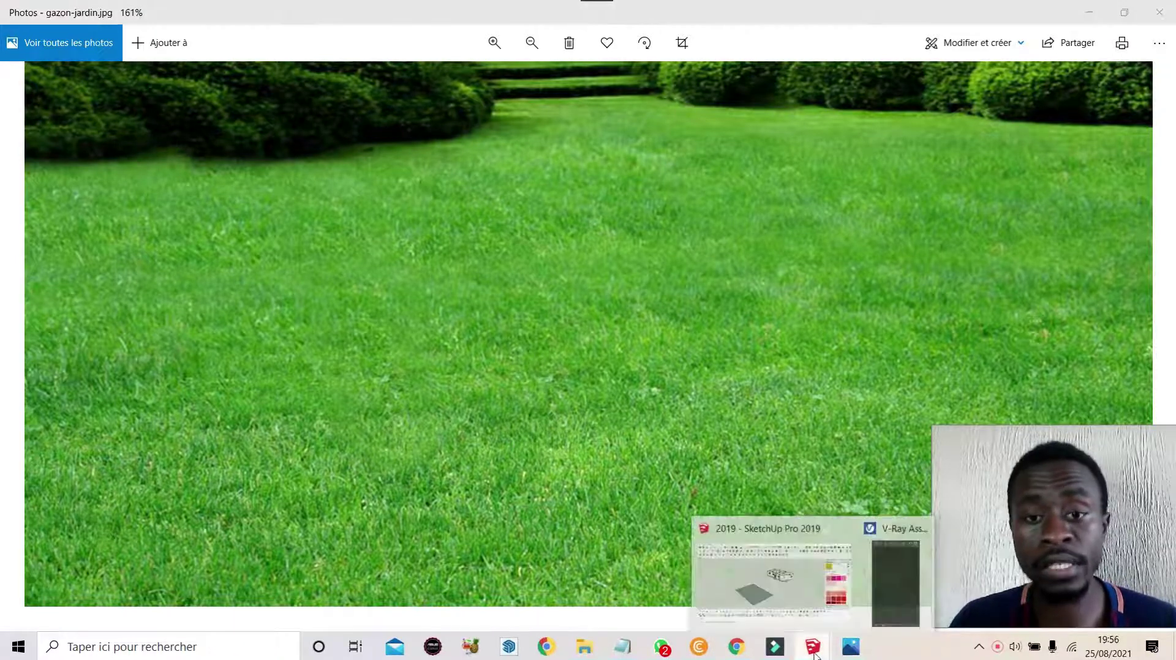
pyautogui.click(756, 564)
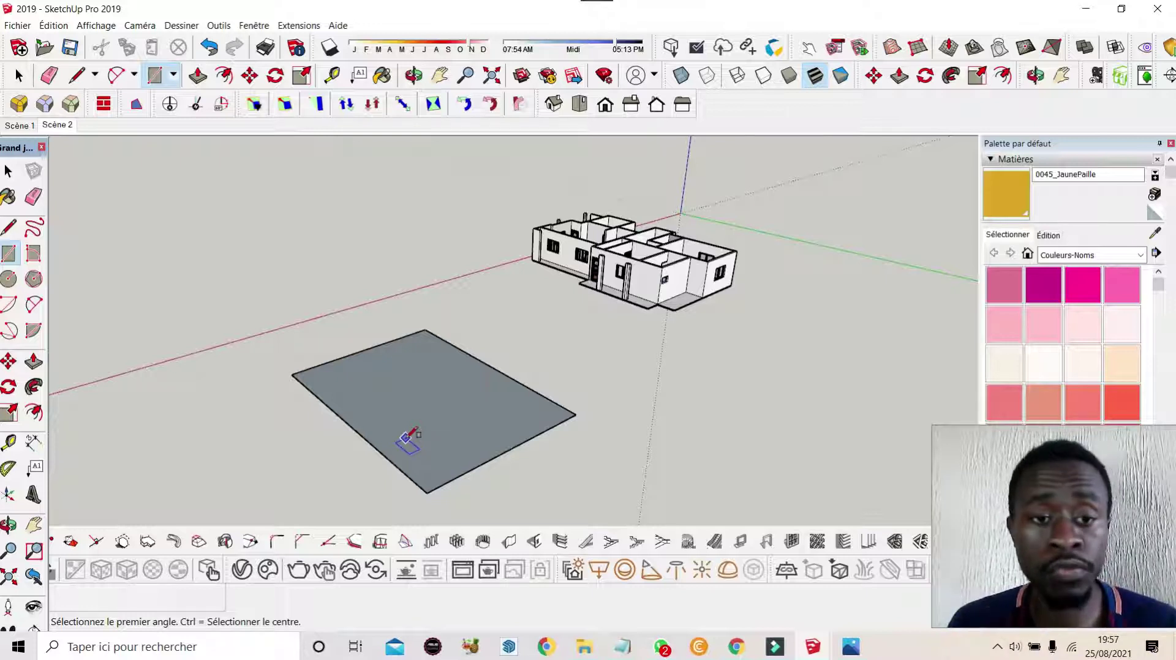
pyautogui.press('space')
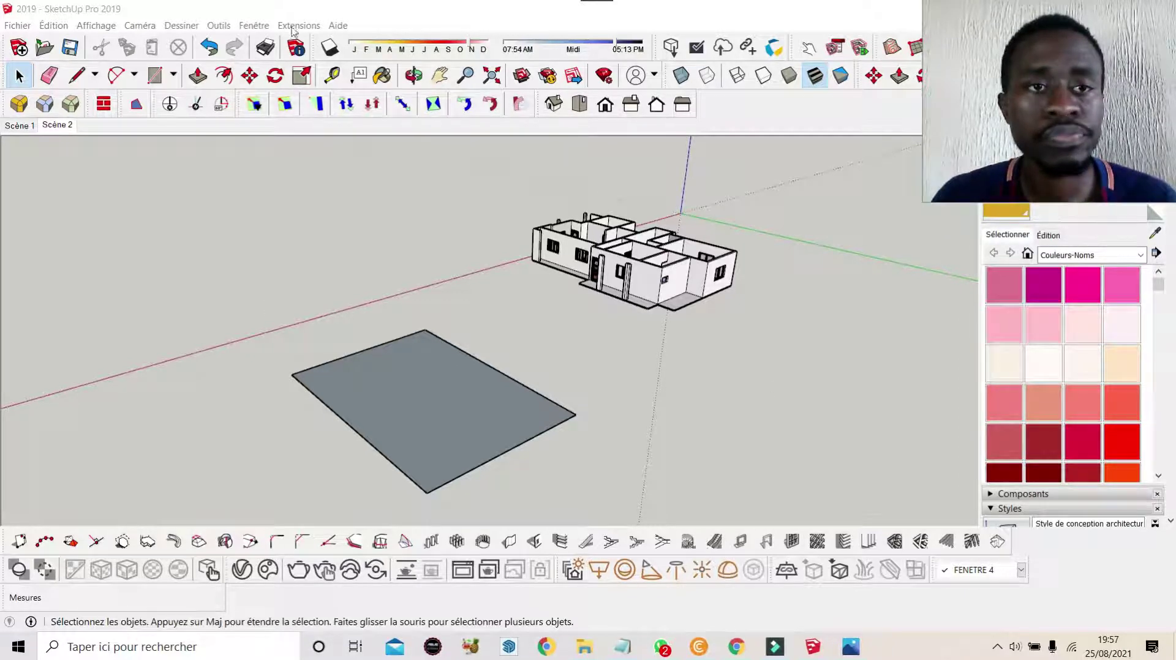
# Push/pull the grey rectangle up into a 30 cm thick ground slab
pyautogui.click(197, 76)
pyautogui.click(408, 413)
pyautogui.write('30')
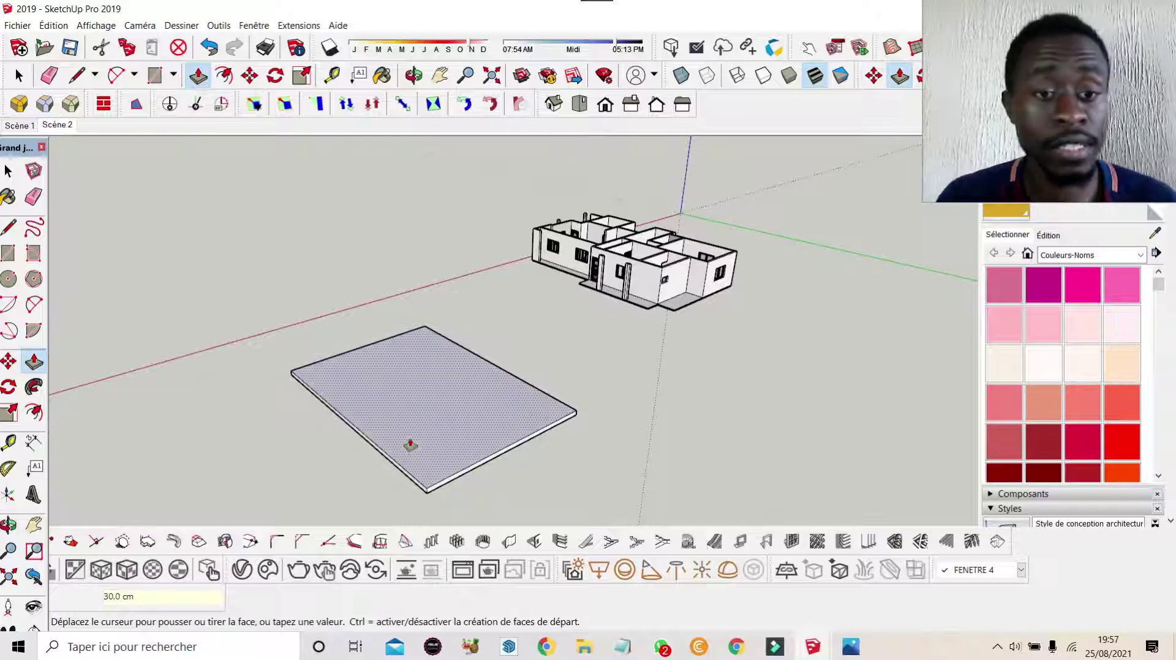
pyautogui.press('Return')
pyautogui.scroll(2, 406, 446)
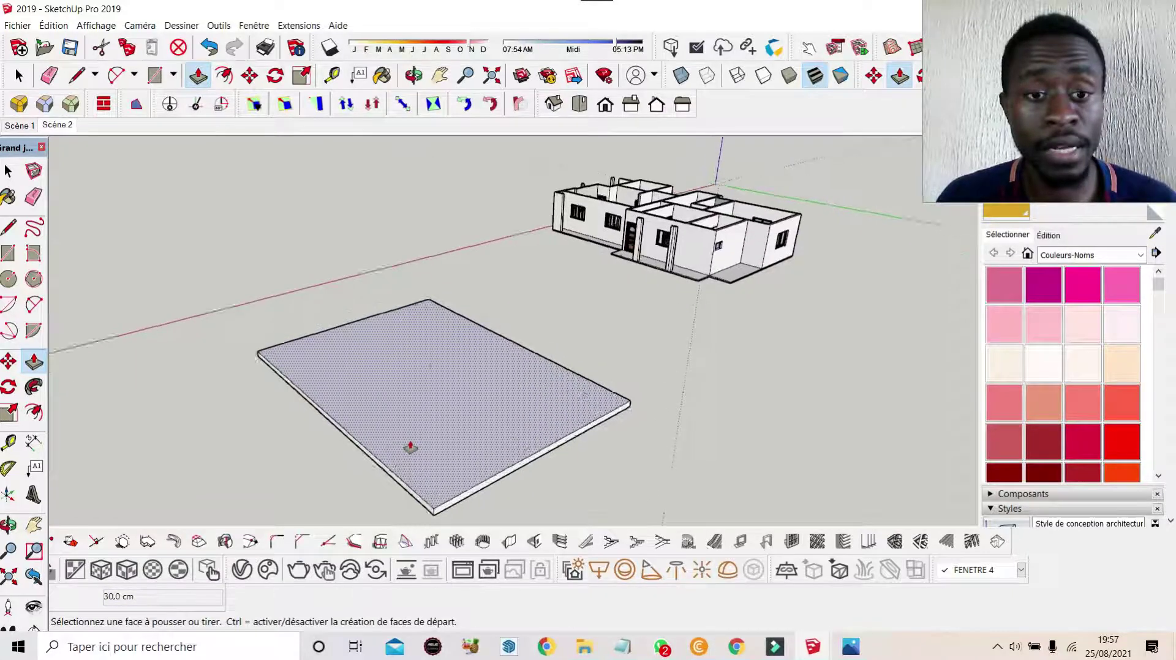
pyautogui.scroll(2, 431, 389)
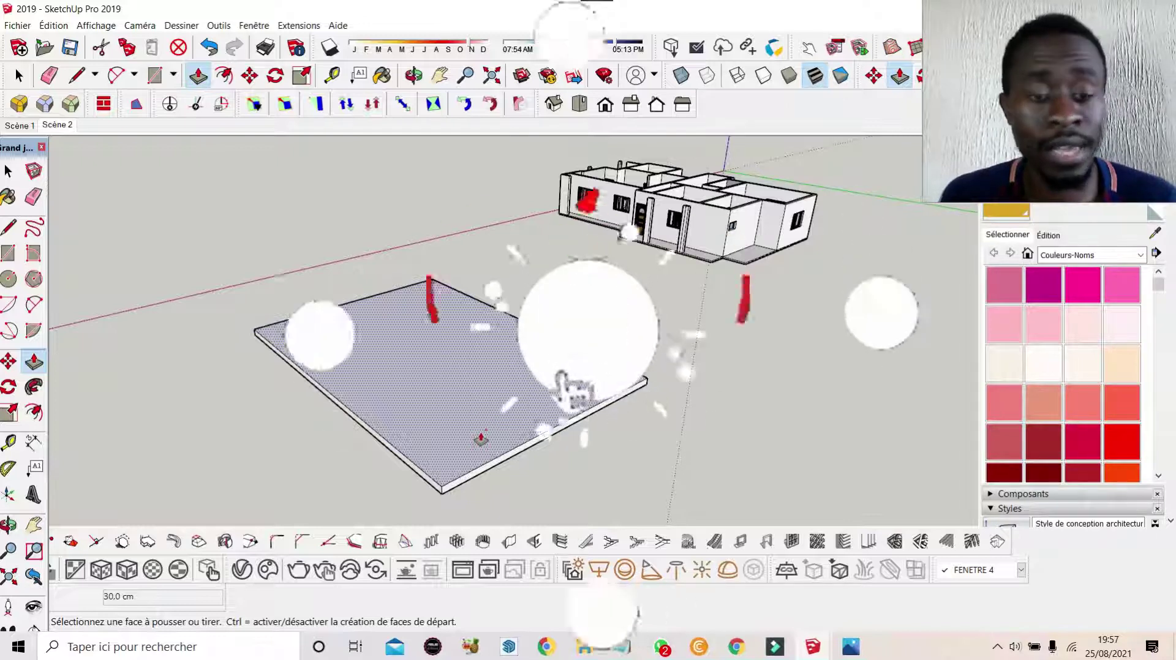
# Show the WallPaint & Wallpaper materials in the V-Ray Asset Editor library
pyautogui.click(242, 570)
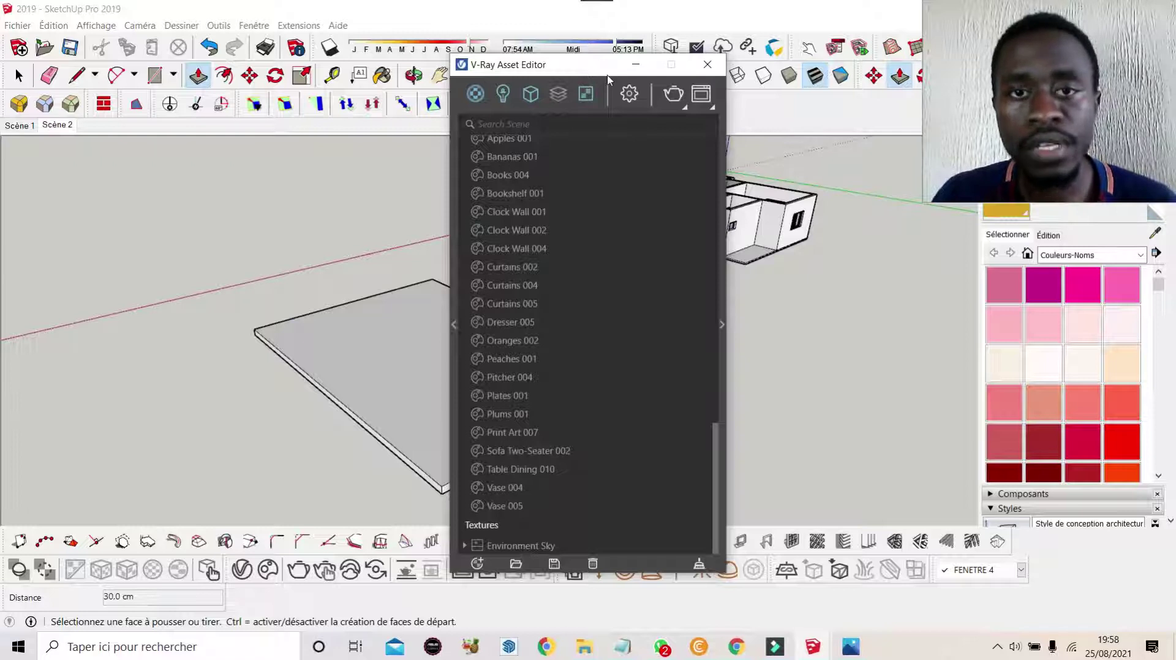
pyautogui.click(454, 324)
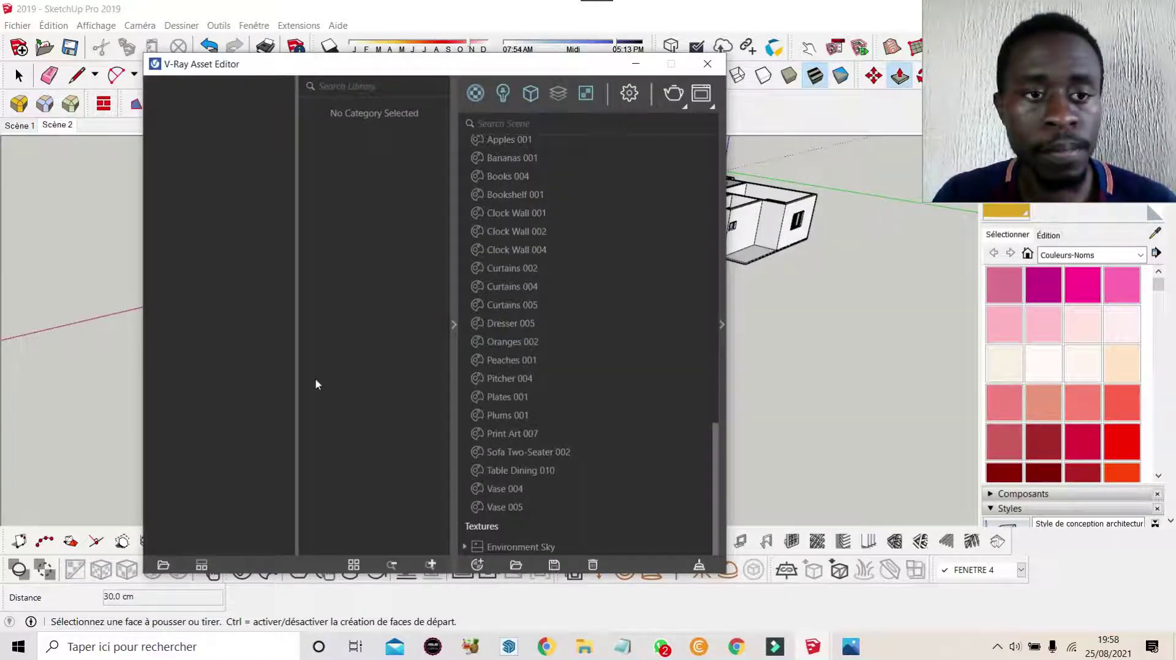
pyautogui.click(181, 416)
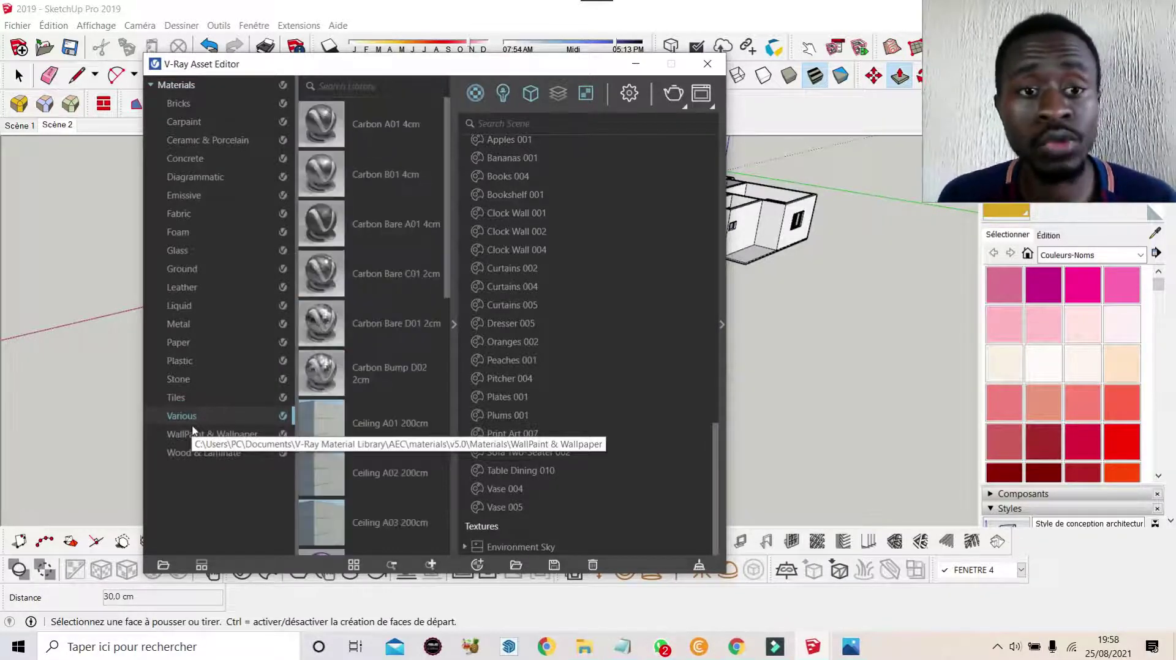
pyautogui.click(231, 433)
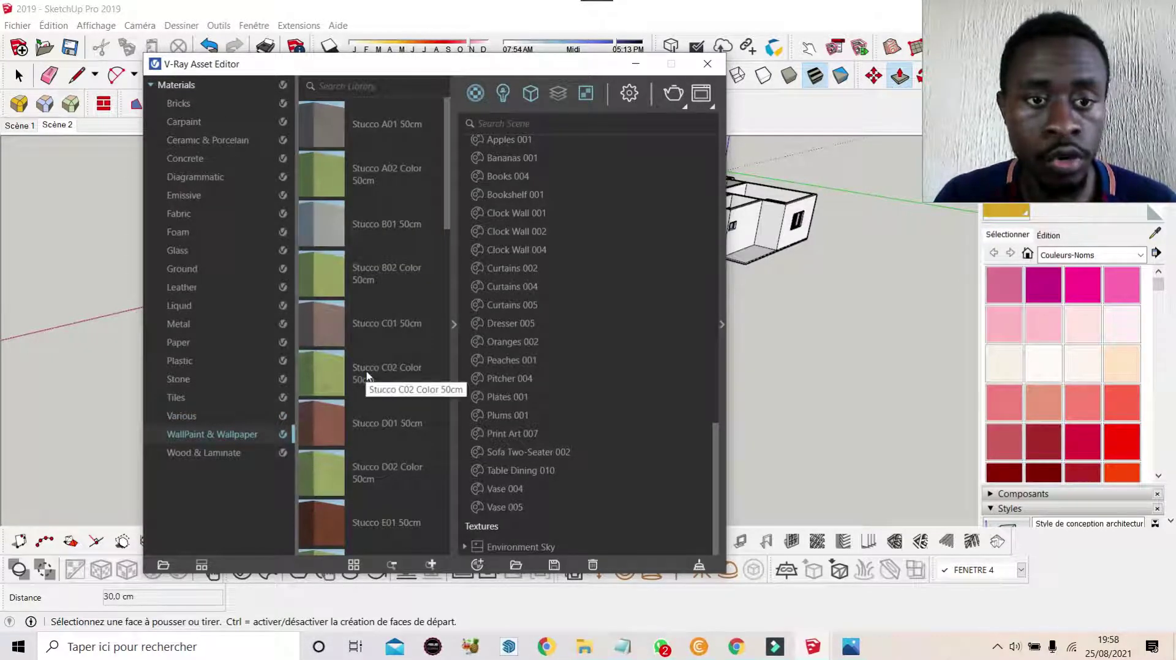
# Add the Stucco A02 Color 50cm material to the scene and close the editor
pyautogui.scroll(-5, 379, 242)
pyautogui.scroll(-5, 378, 240)
pyautogui.scroll(-5, 380, 240)
pyautogui.scroll(5, 378, 239)
pyautogui.scroll(5, 378, 242)
pyautogui.scroll(5, 375, 245)
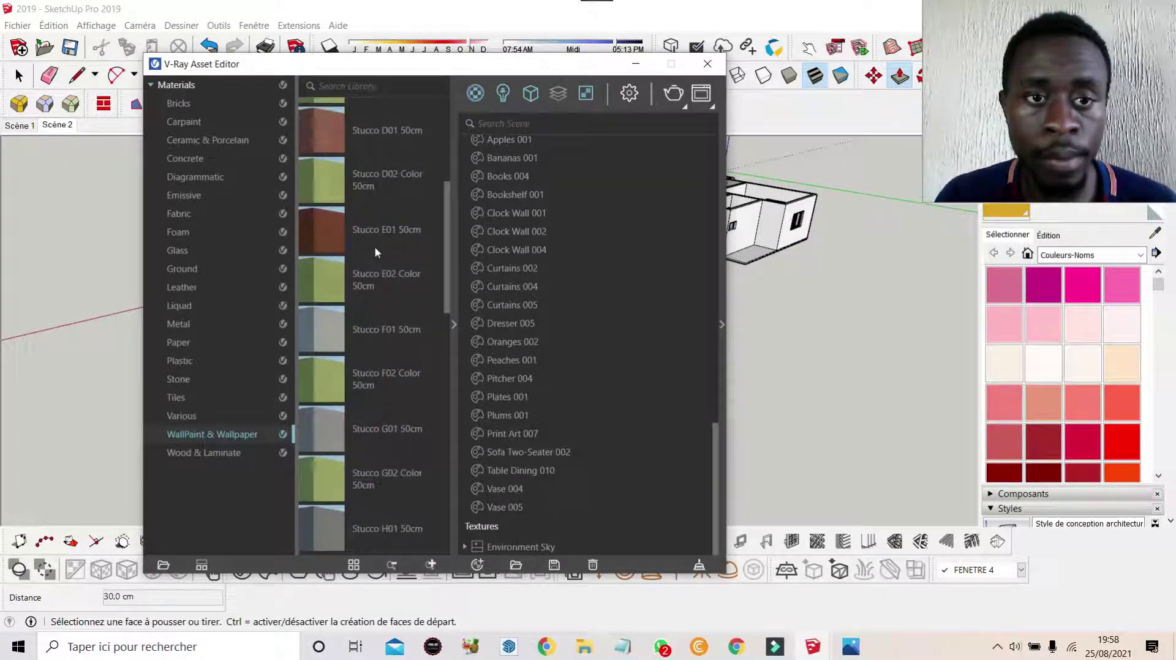
pyautogui.scroll(5, 371, 257)
pyautogui.scroll(2, 371, 258)
pyautogui.scroll(1, 371, 254)
pyautogui.scroll(1, 371, 251)
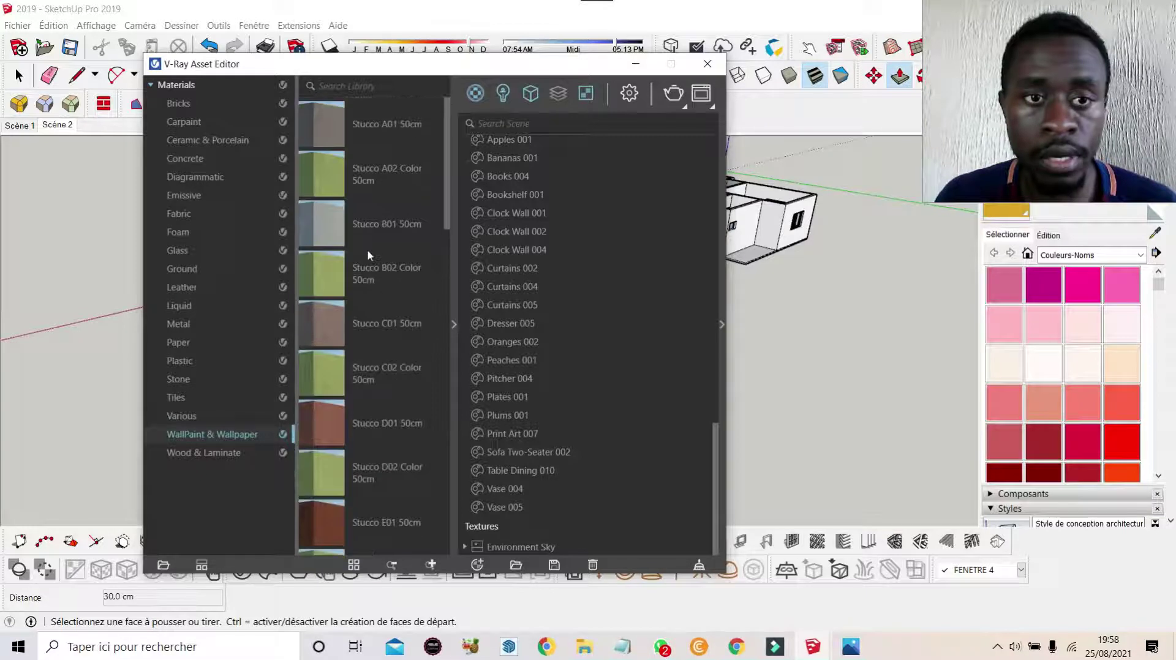
pyautogui.rightClick(384, 179)
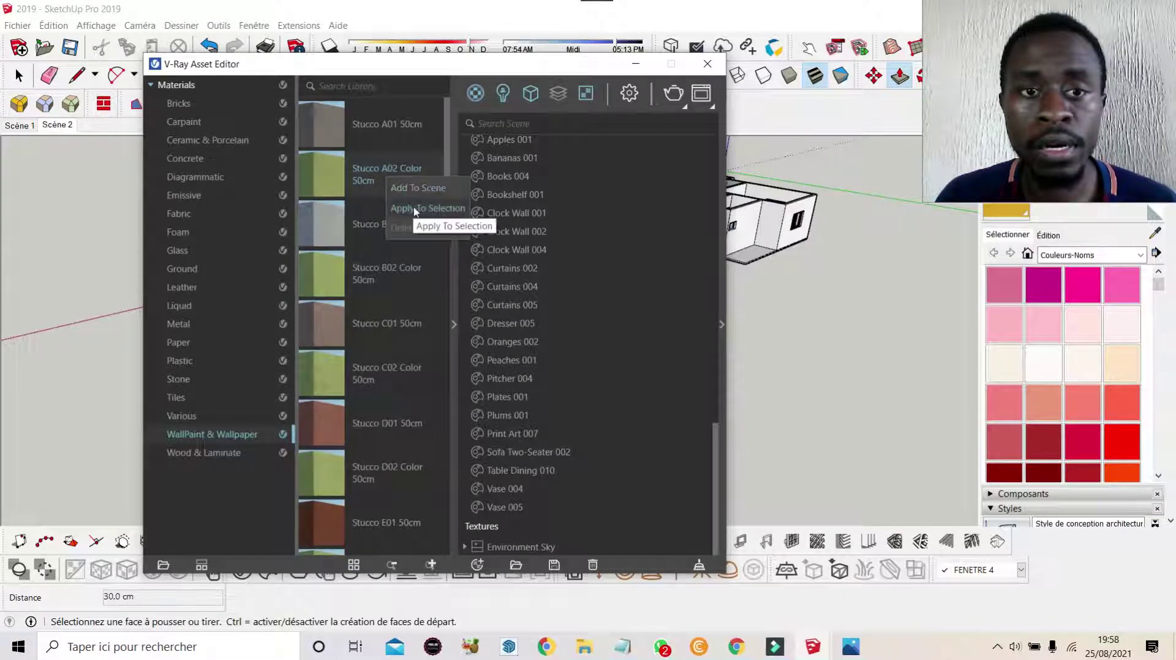
pyautogui.click(419, 189)
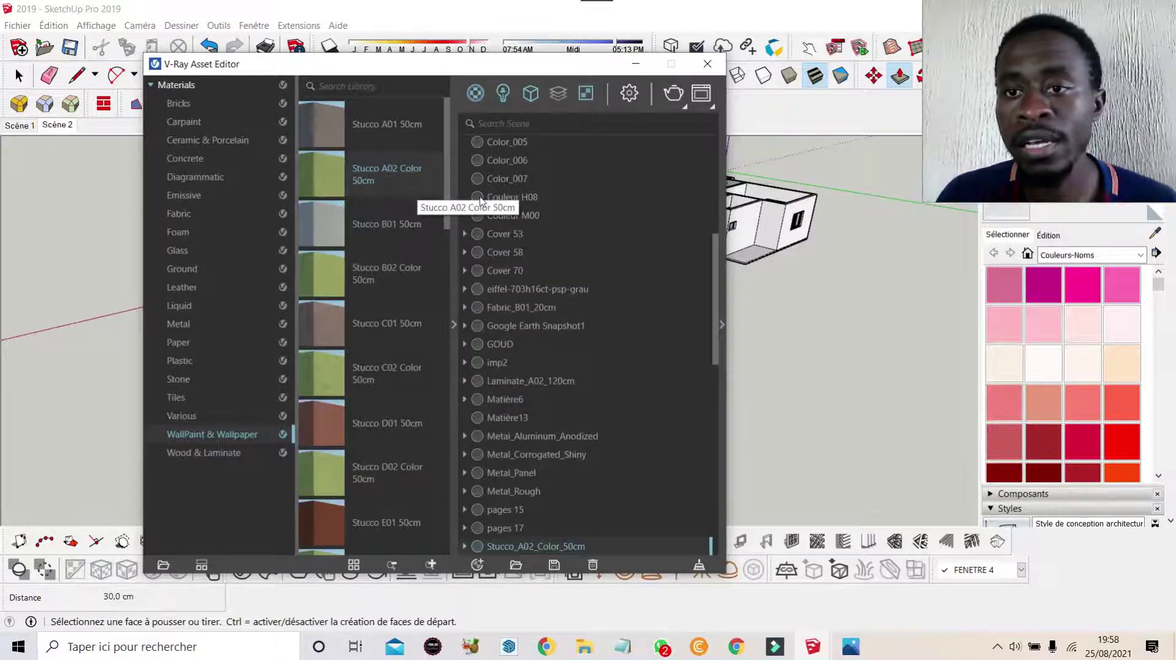
pyautogui.click(708, 64)
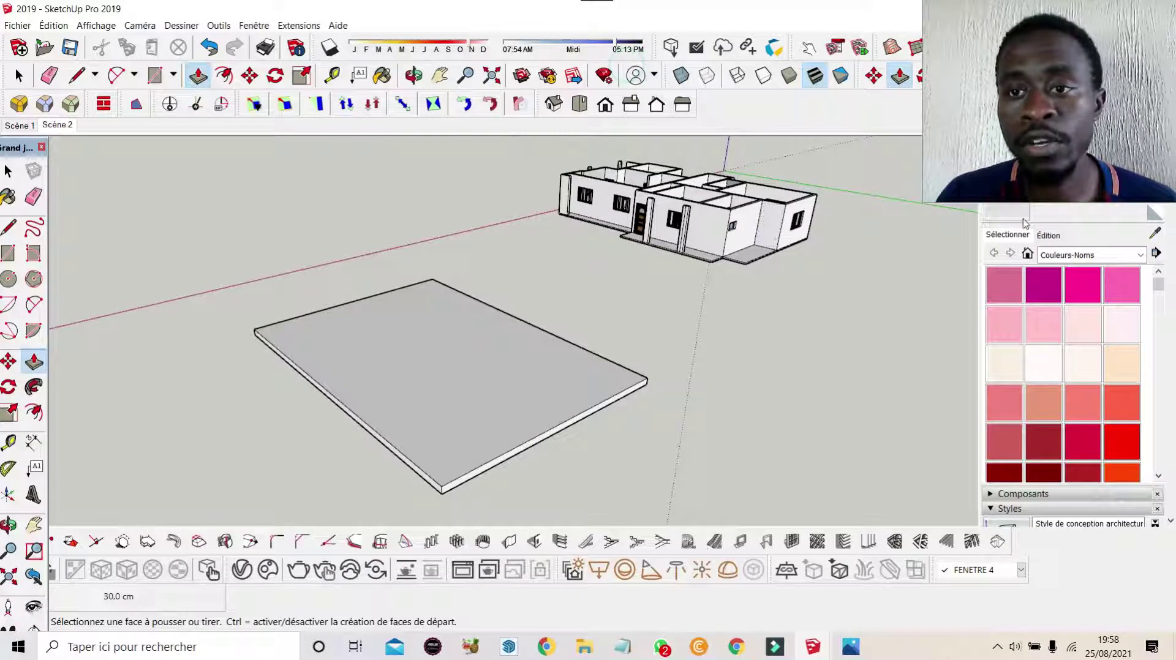
# Paint the slab's top face with the Paint Bucket, then box-select the whole slab
pyautogui.press('b')
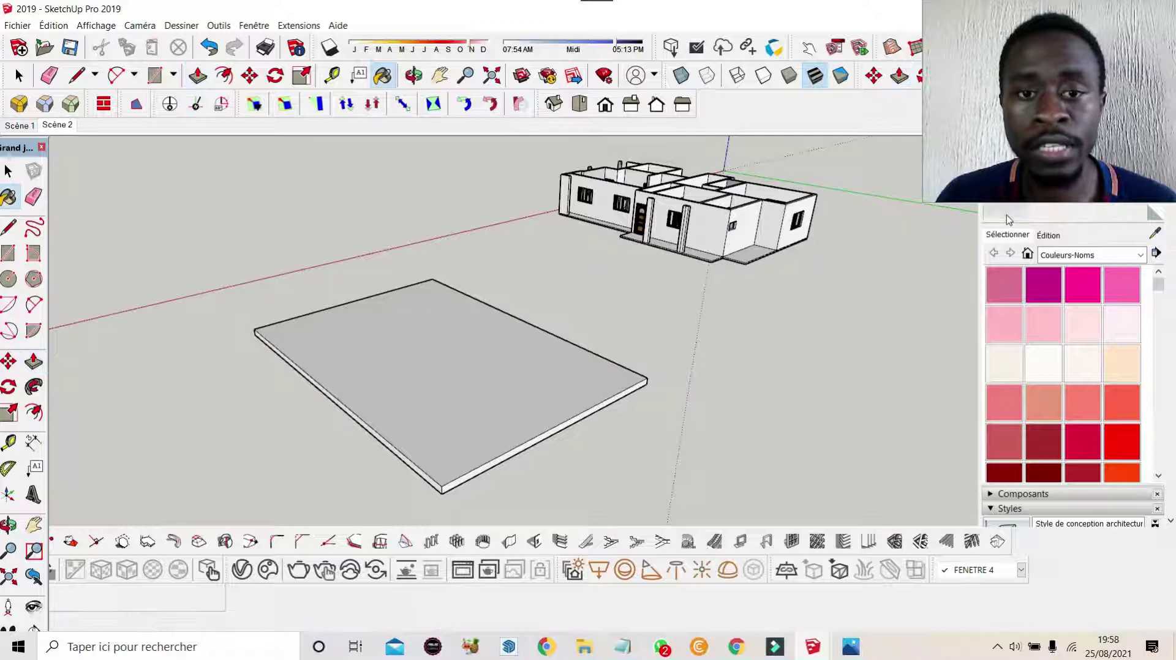
pyautogui.click(477, 356)
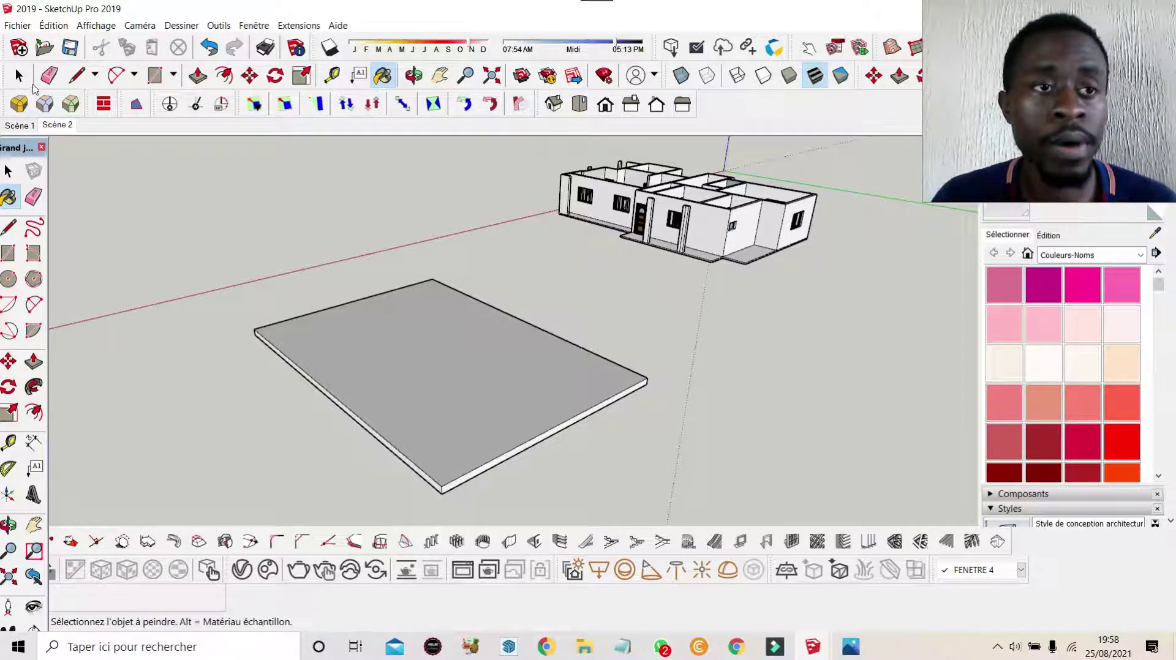
pyautogui.press('space')
pyautogui.scroll(-1, 442, 339)
pyautogui.moveTo(589, 468)
pyautogui.mouseDown()
pyautogui.moveTo(215, 231)
pyautogui.moveTo(204, 269)
pyautogui.mouseUp()
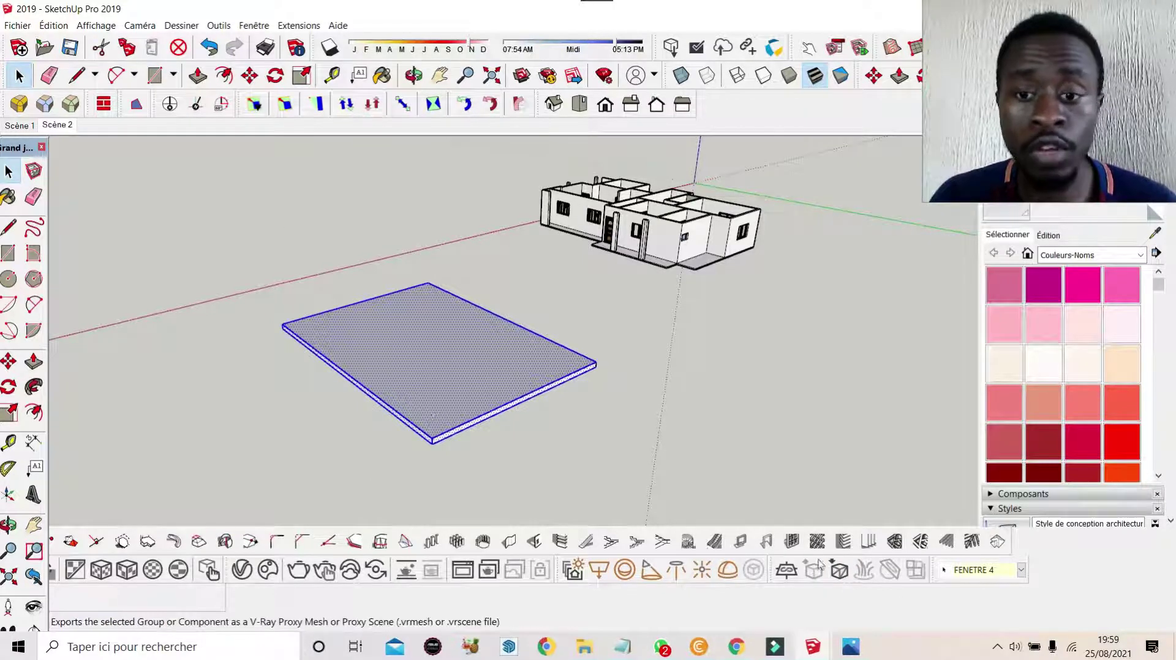
# Make the slab a group and add V-Ray Fur to it
pyautogui.rightClick(454, 391)
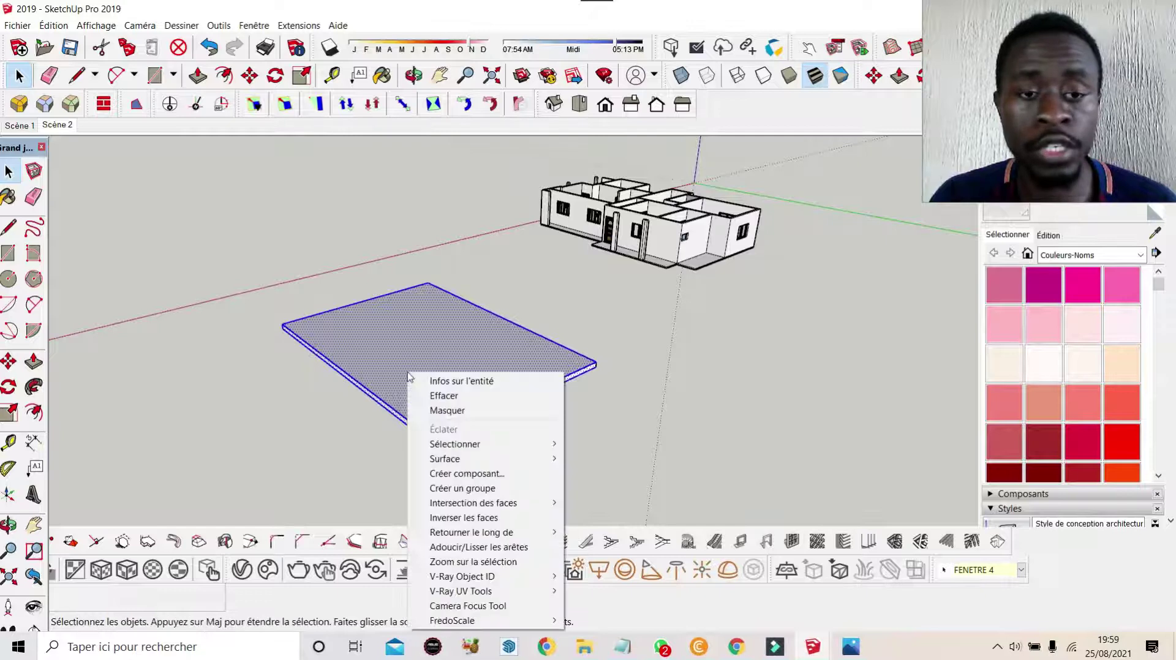
pyautogui.click(503, 490)
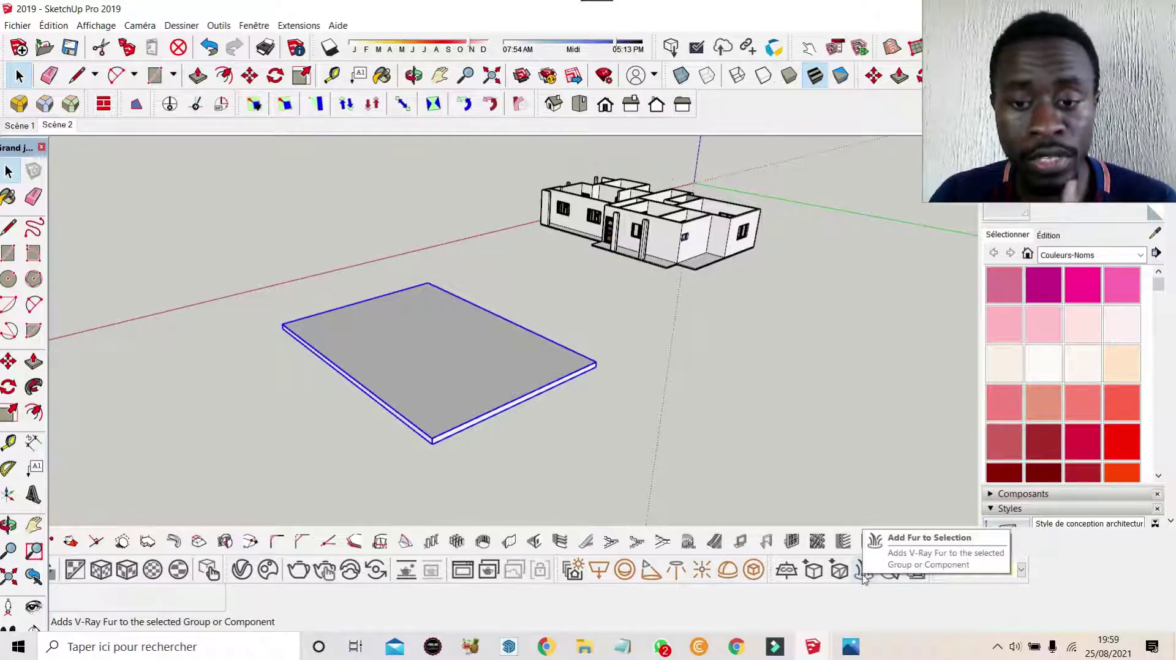
pyautogui.click(864, 572)
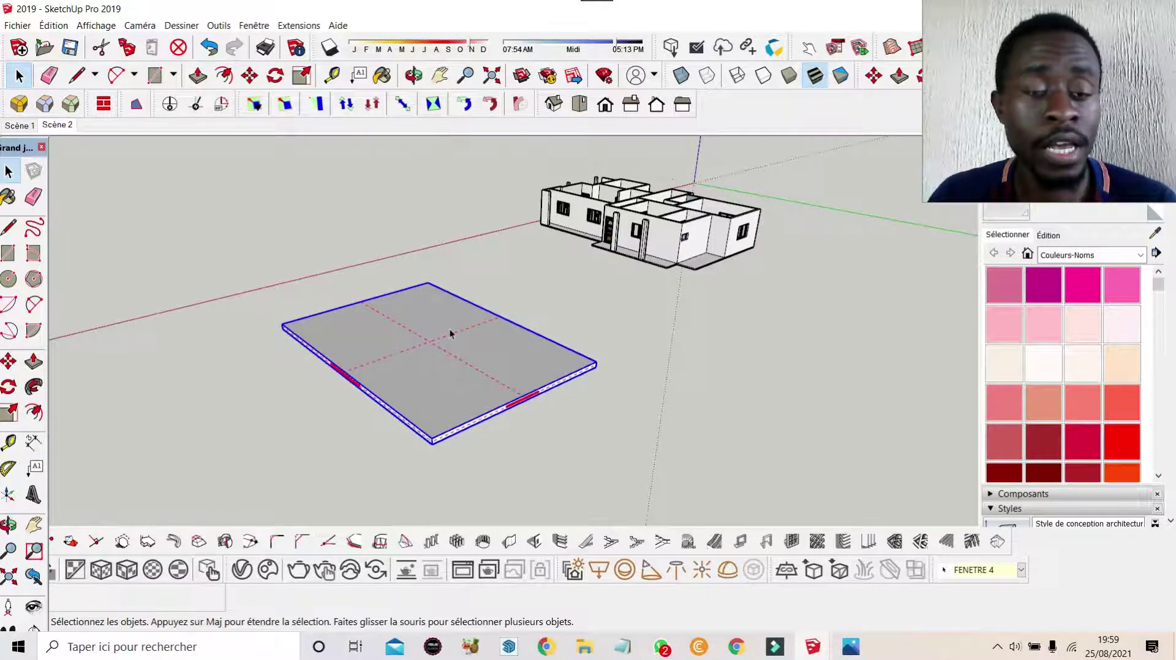
pyautogui.moveTo(450, 333); pyautogui.dragTo(506, 363, button='middle')
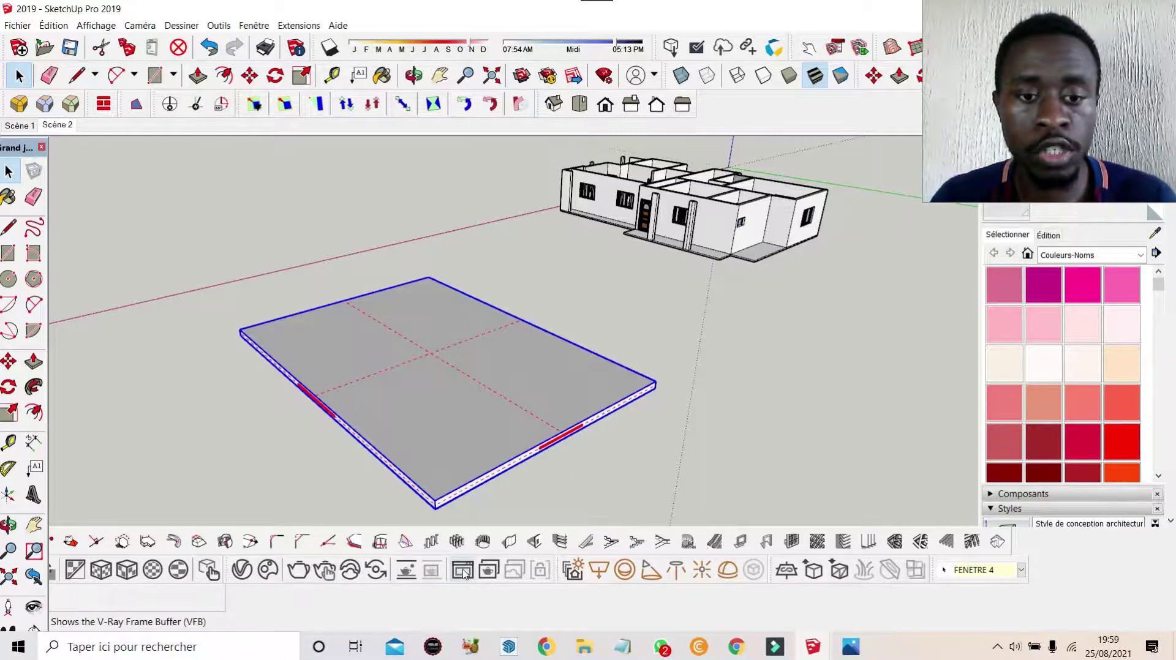
# Open and minimize the V-Ray Frame Buffer, then open and minimize the Asset Editor
pyautogui.click(462, 570)
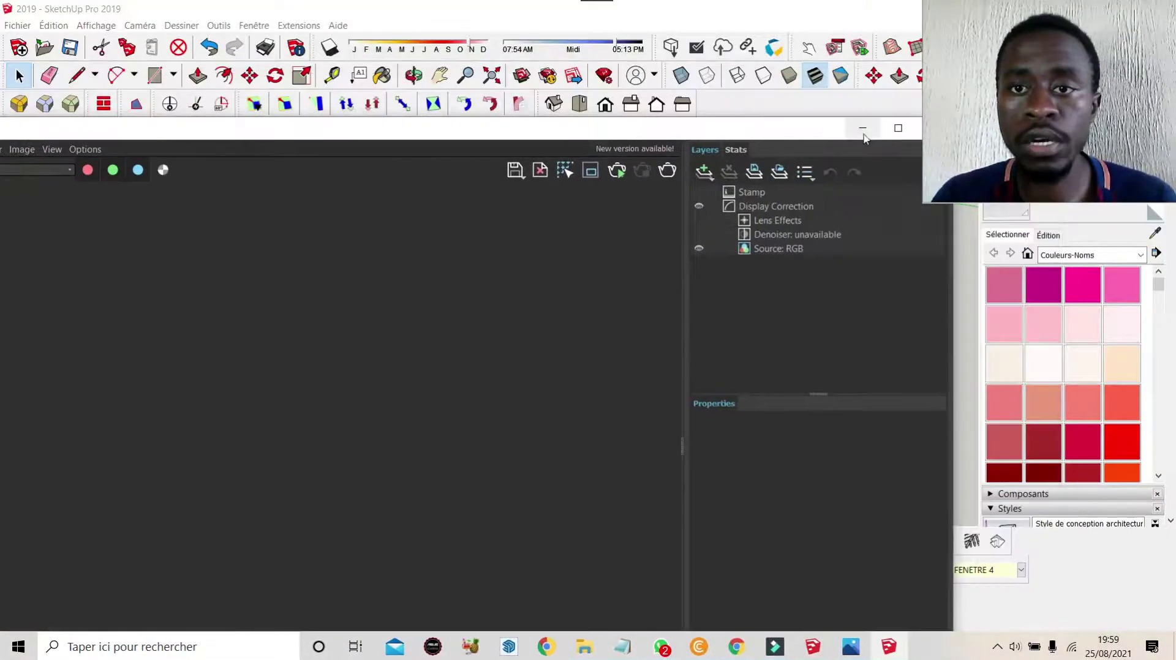
pyautogui.click(863, 131)
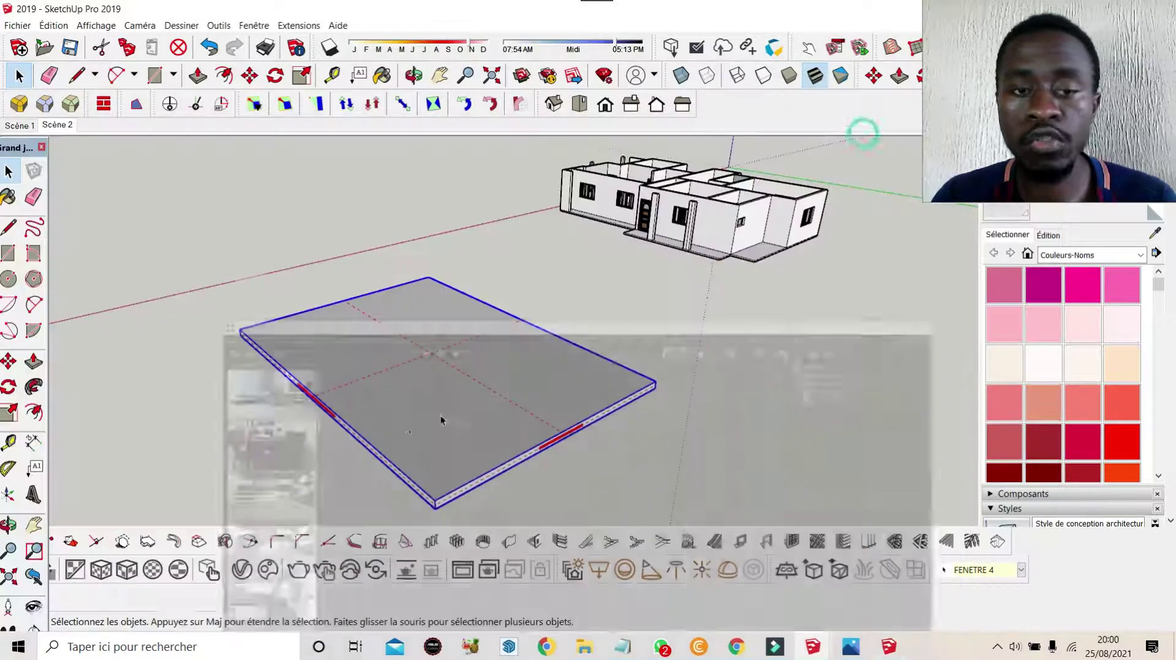
pyautogui.scroll(1, 429, 318)
pyautogui.scroll(1, 396, 282)
pyautogui.scroll(4, 395, 285)
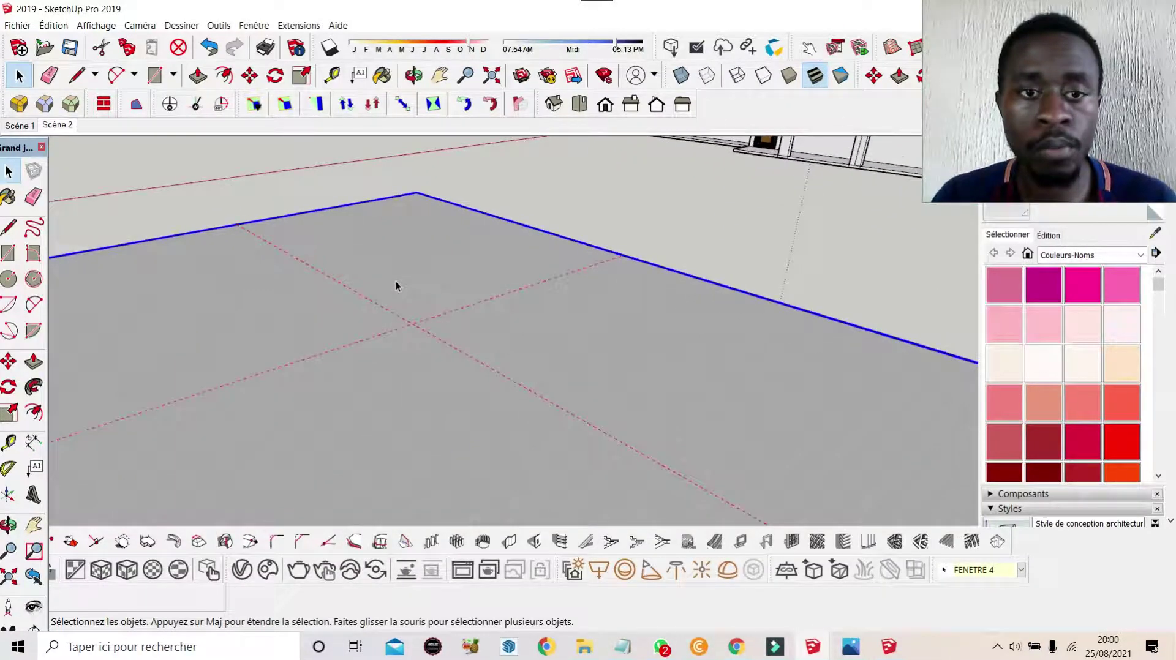
pyautogui.click(463, 570)
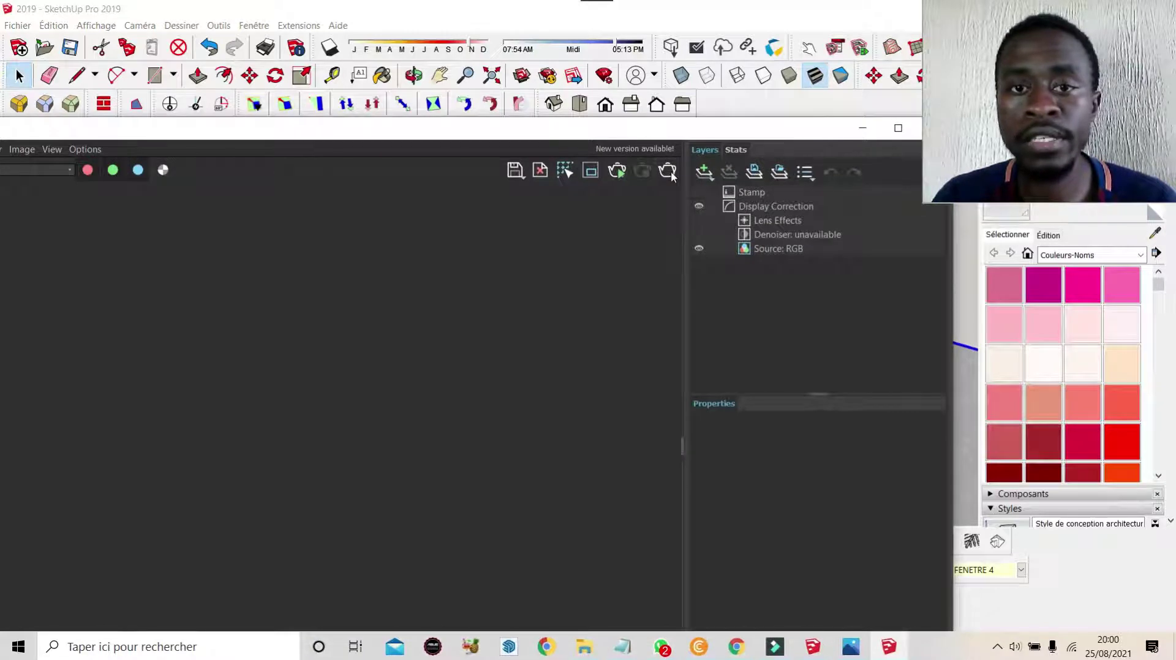
pyautogui.click(862, 127)
pyautogui.click(252, 576)
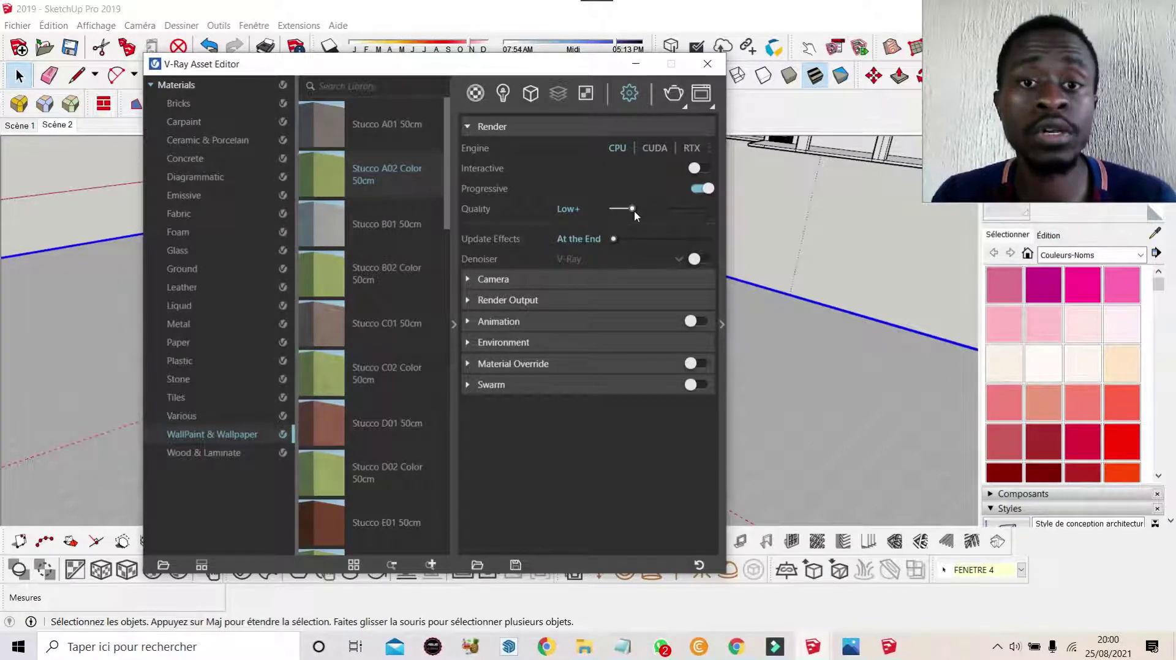
pyautogui.click(636, 64)
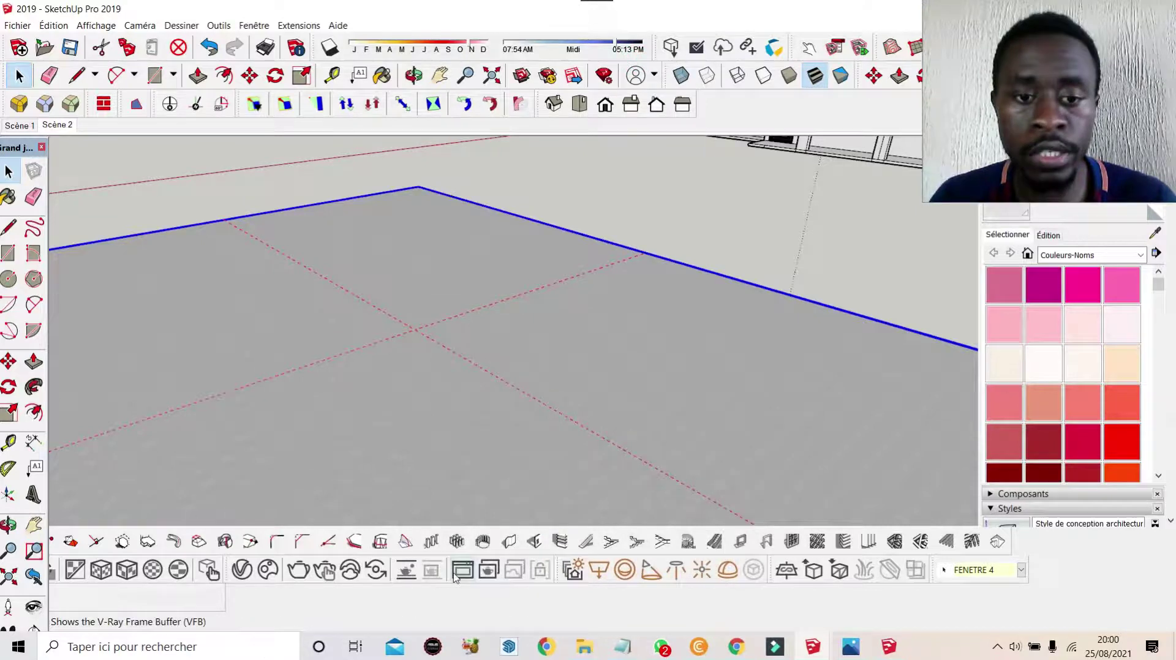
# Render the slab in the V-Ray Frame Buffer and zoom in on the short grass
pyautogui.click(462, 570)
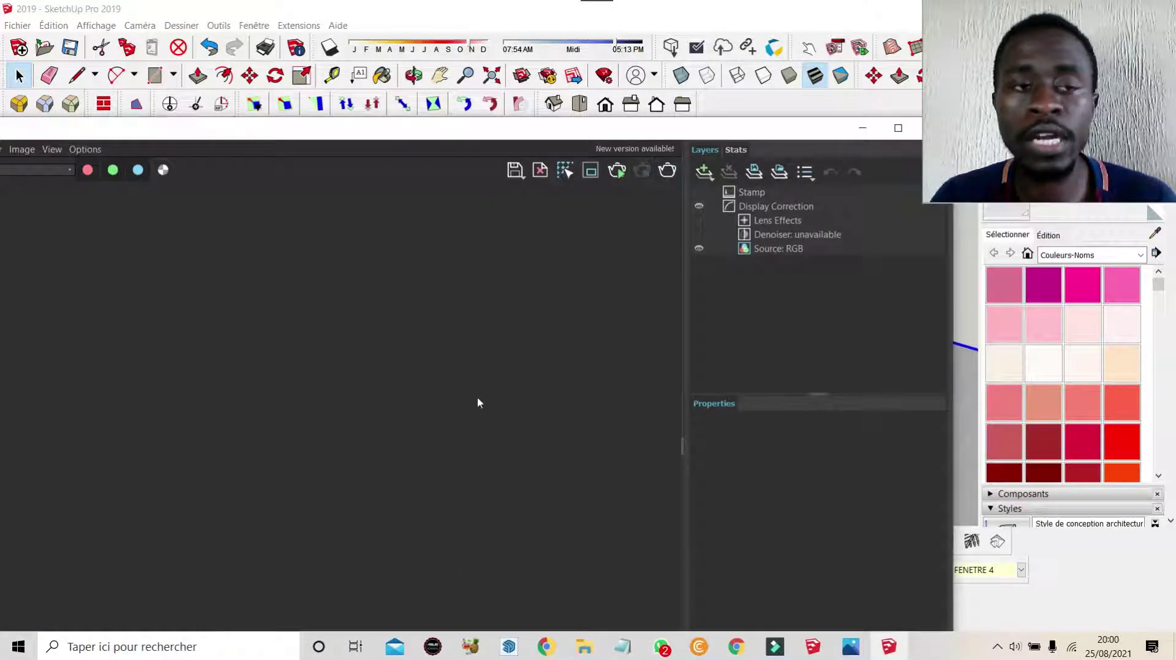
pyautogui.moveTo(543, 132); pyautogui.dragTo(567, 22)
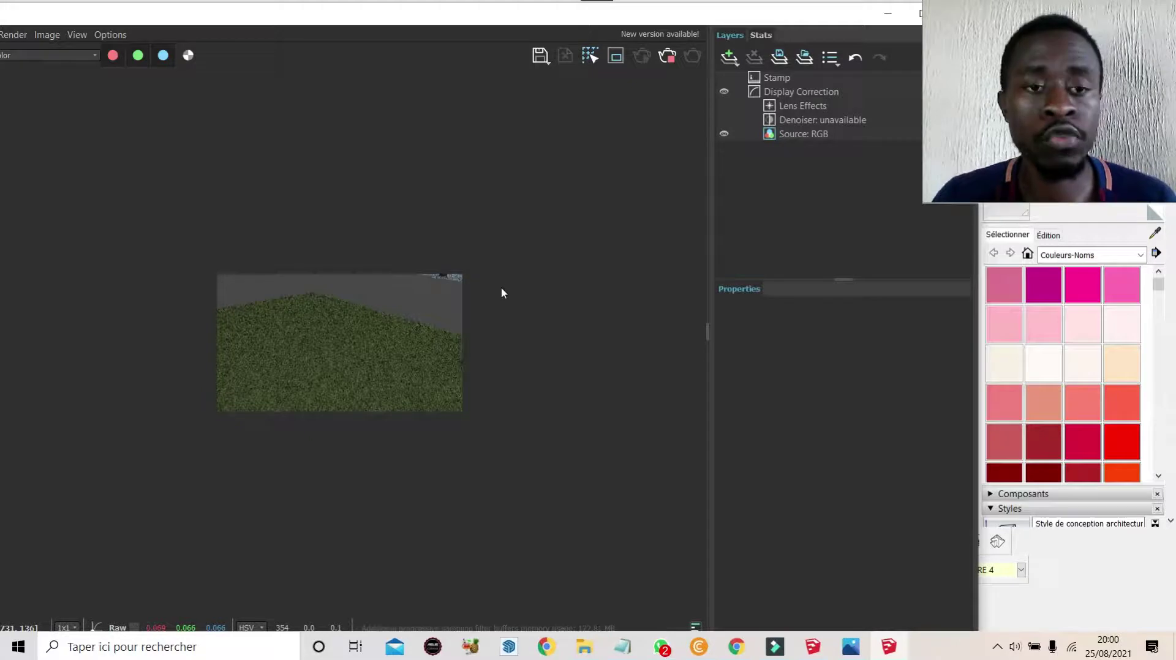
pyautogui.scroll(3, 337, 413)
pyautogui.scroll(2, 391, 343)
pyautogui.scroll(-3, 336, 438)
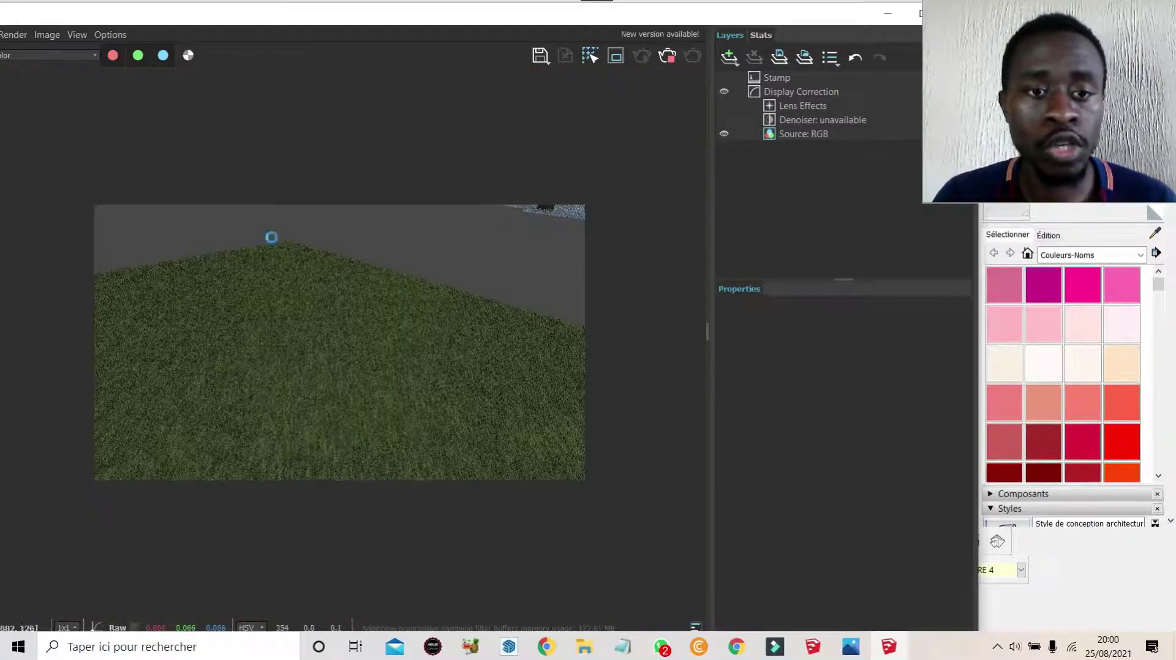
pyautogui.scroll(2, 151, 463)
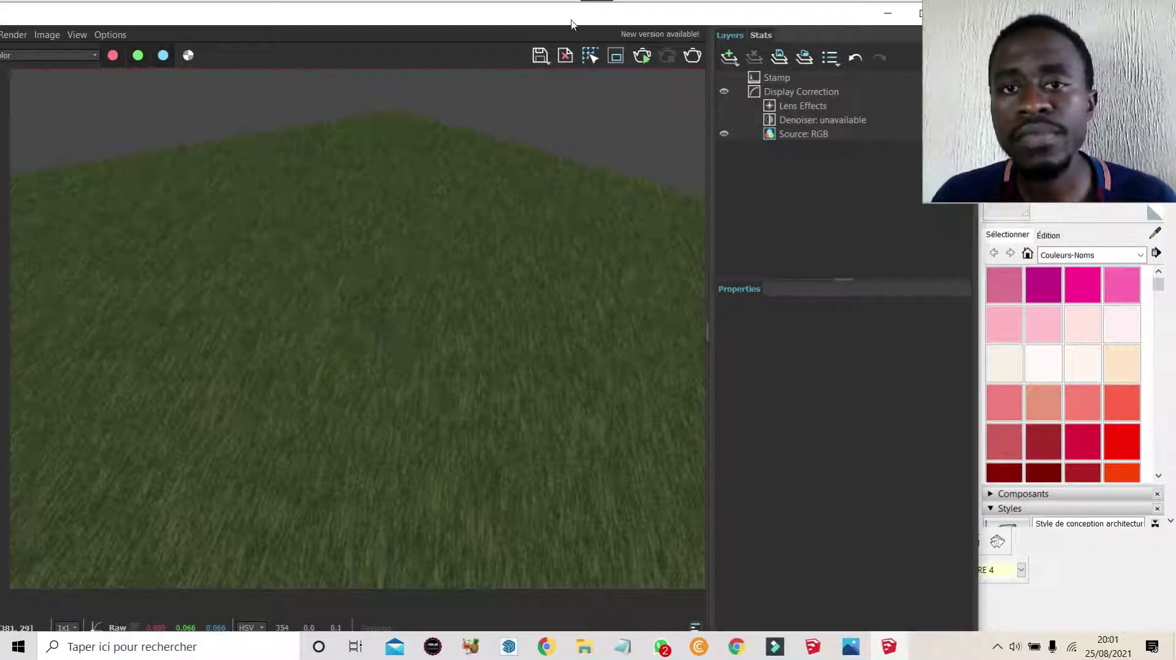
pyautogui.moveTo(720, 25); pyautogui.dragTo(619, 41)
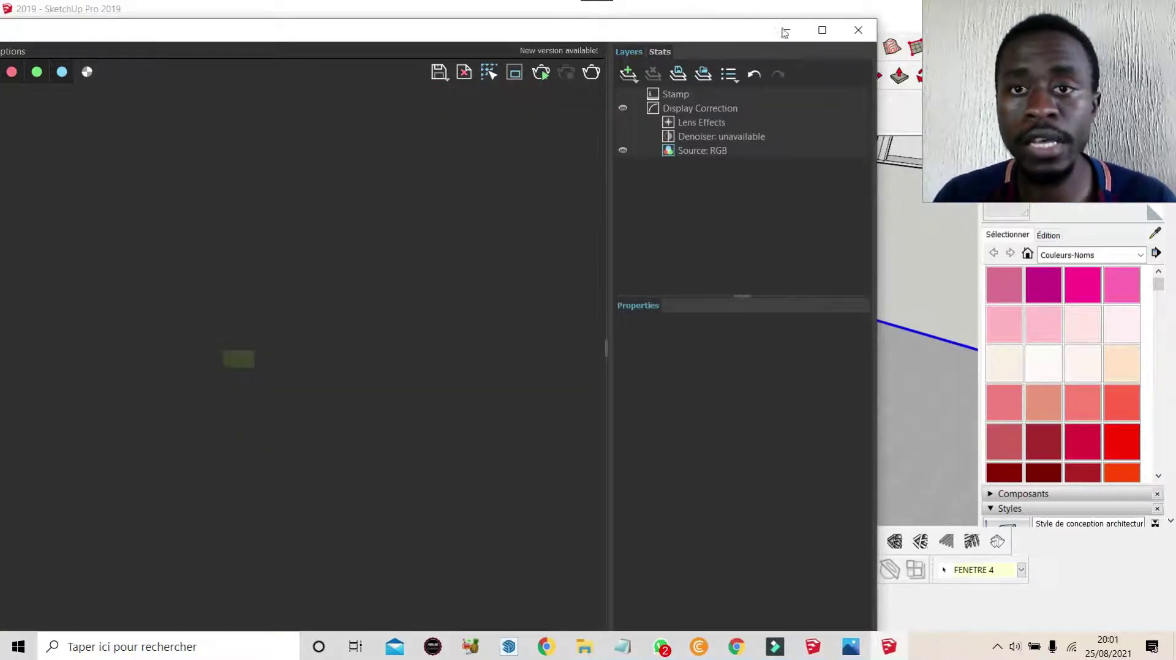
# Minimize the render window and list the Geometries in the V-Ray Asset Editor
pyautogui.click(787, 29)
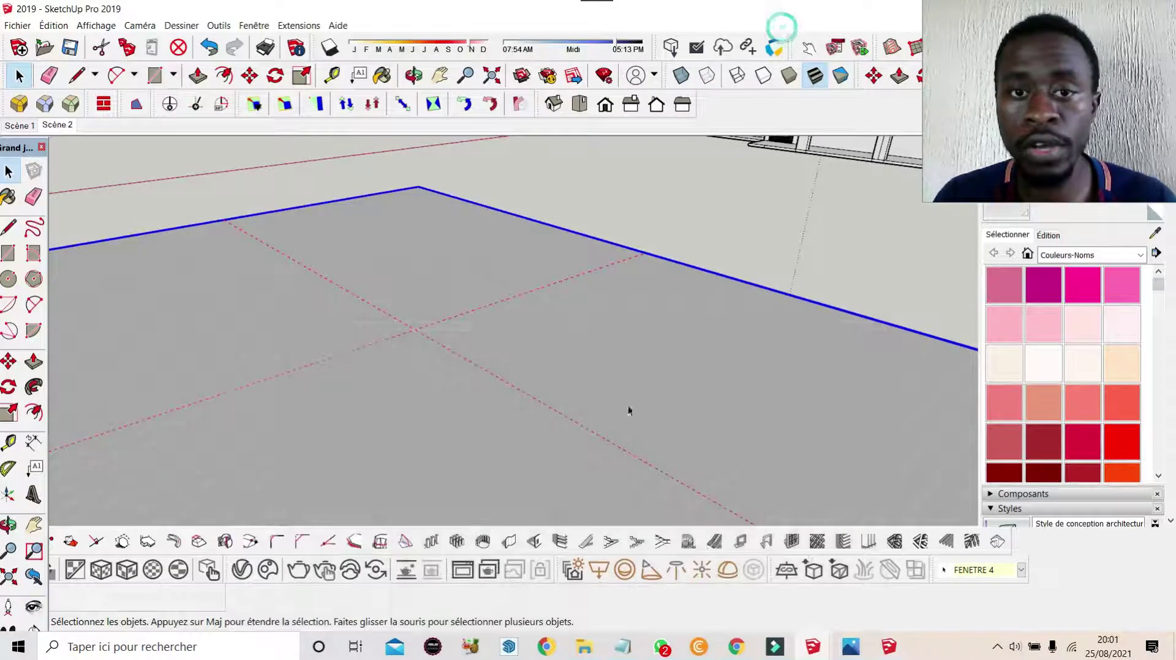
pyautogui.scroll(-3, 569, 287)
pyautogui.scroll(3, 517, 365)
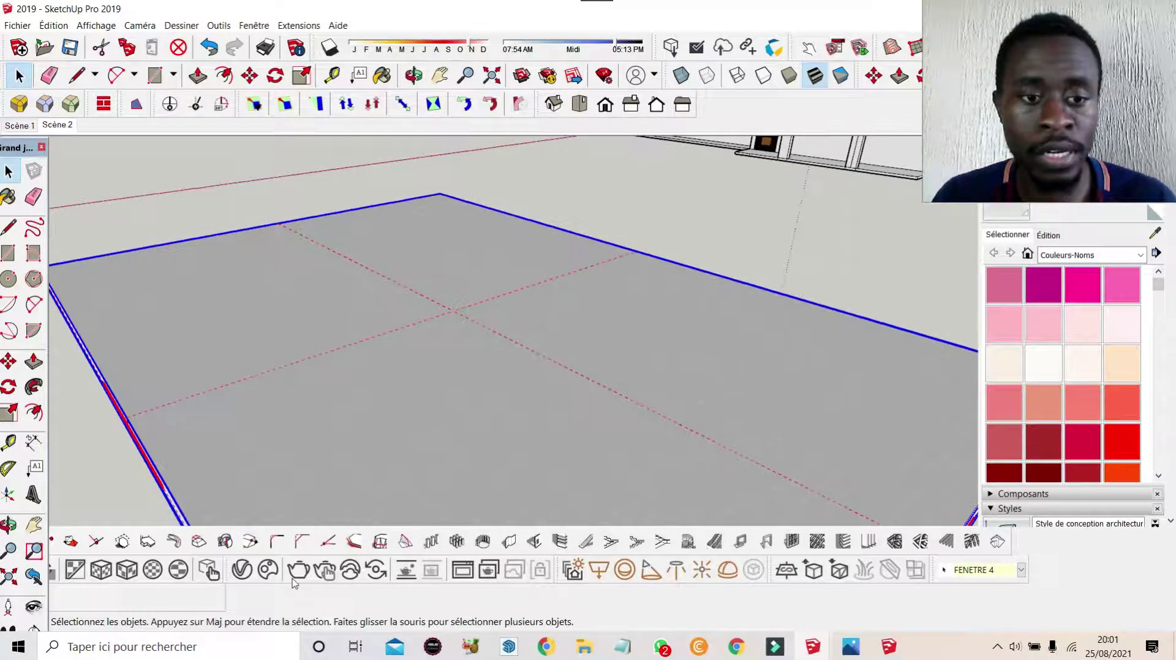
pyautogui.click(243, 570)
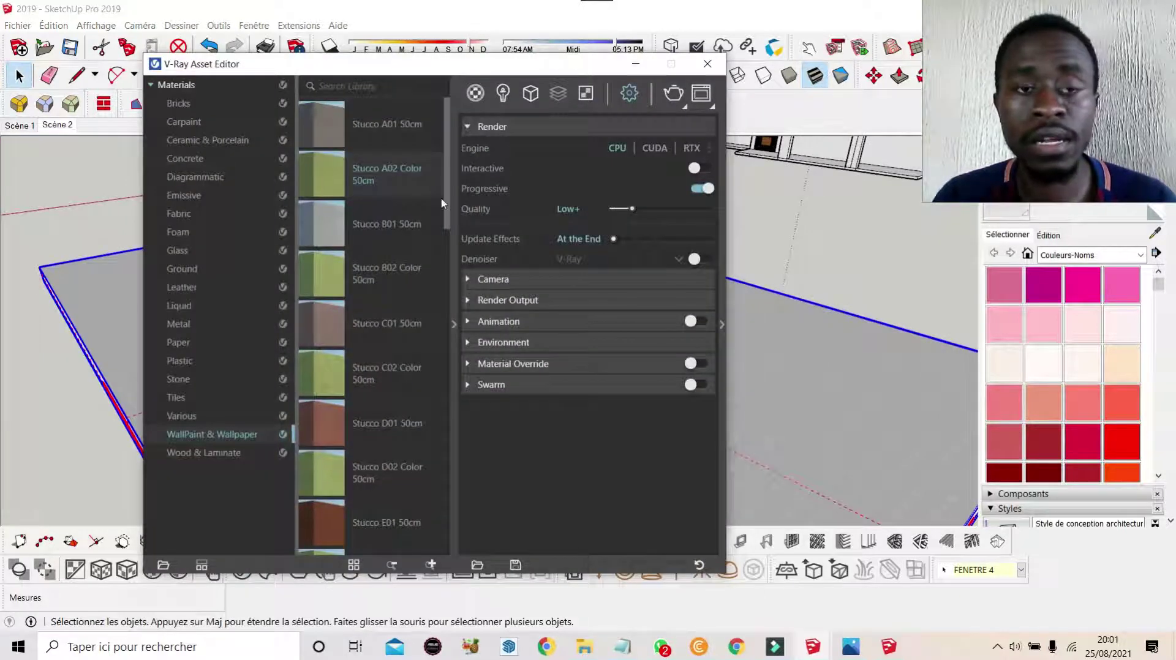
pyautogui.click(530, 94)
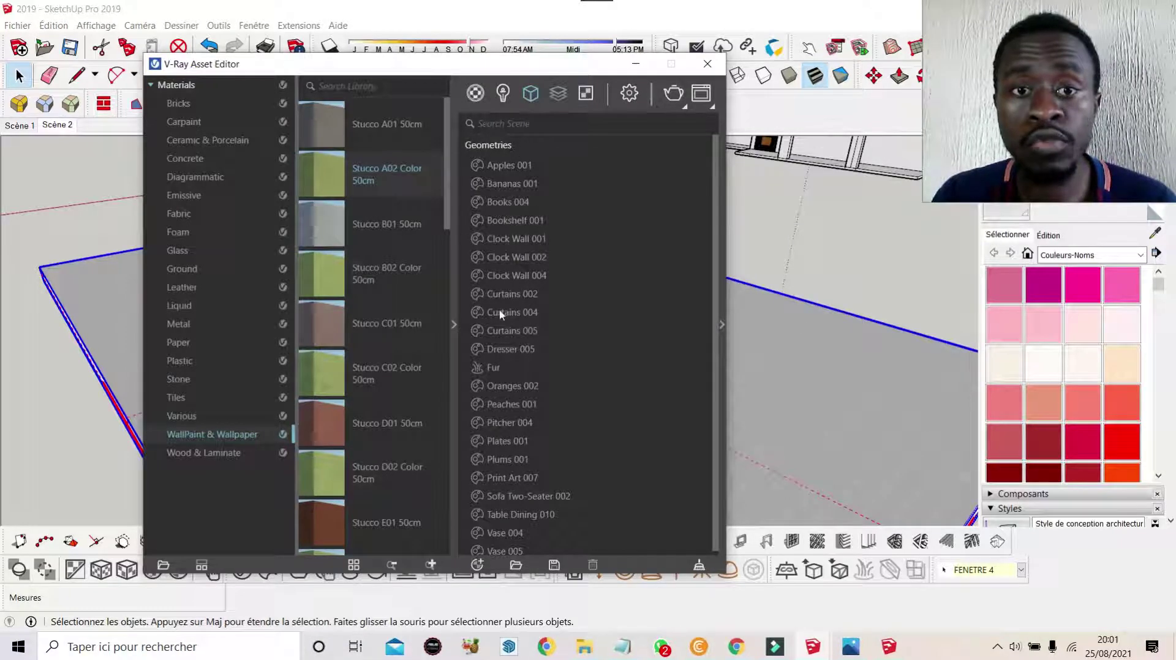
pyautogui.scroll(-1, 514, 422)
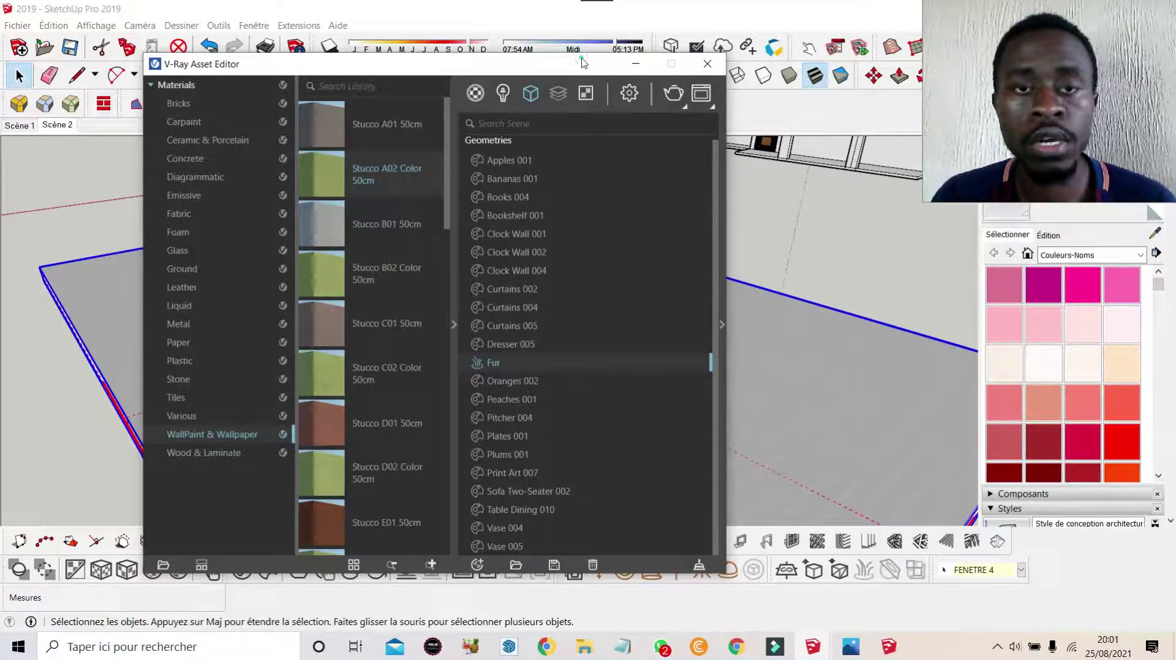
pyautogui.moveTo(582, 57); pyautogui.dragTo(389, 46)
# Raise the Fur geometry's Length from 4 to 10 and close the editor
pyautogui.click(529, 317)
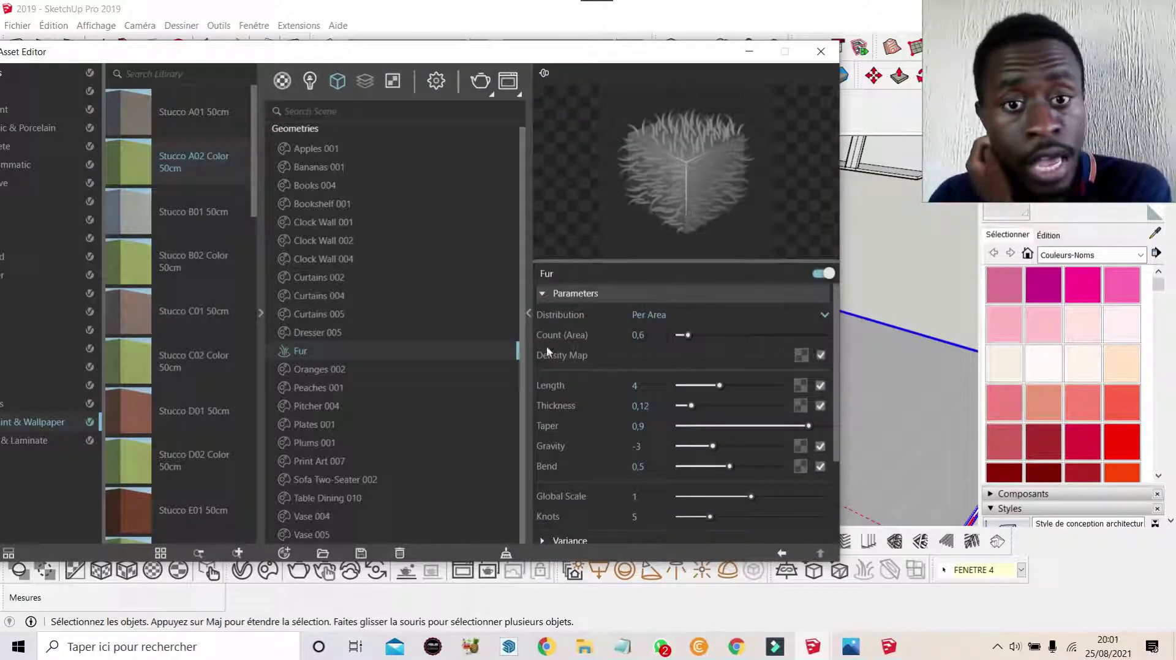
pyautogui.moveTo(578, 446)
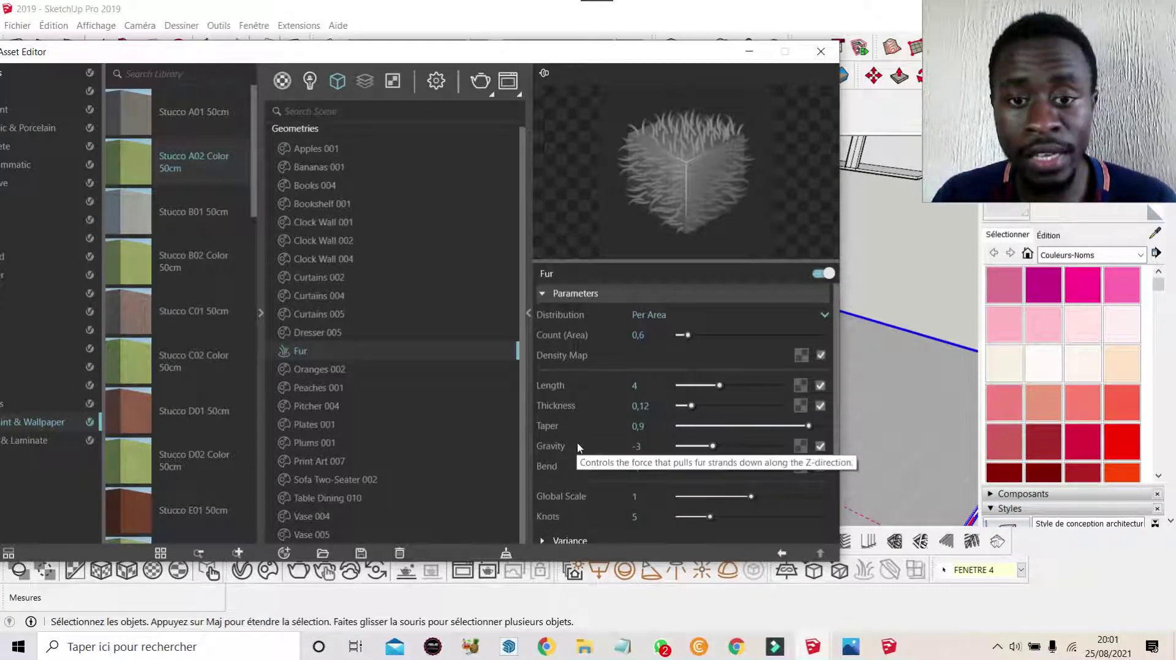
pyautogui.scroll(-3, 616, 360)
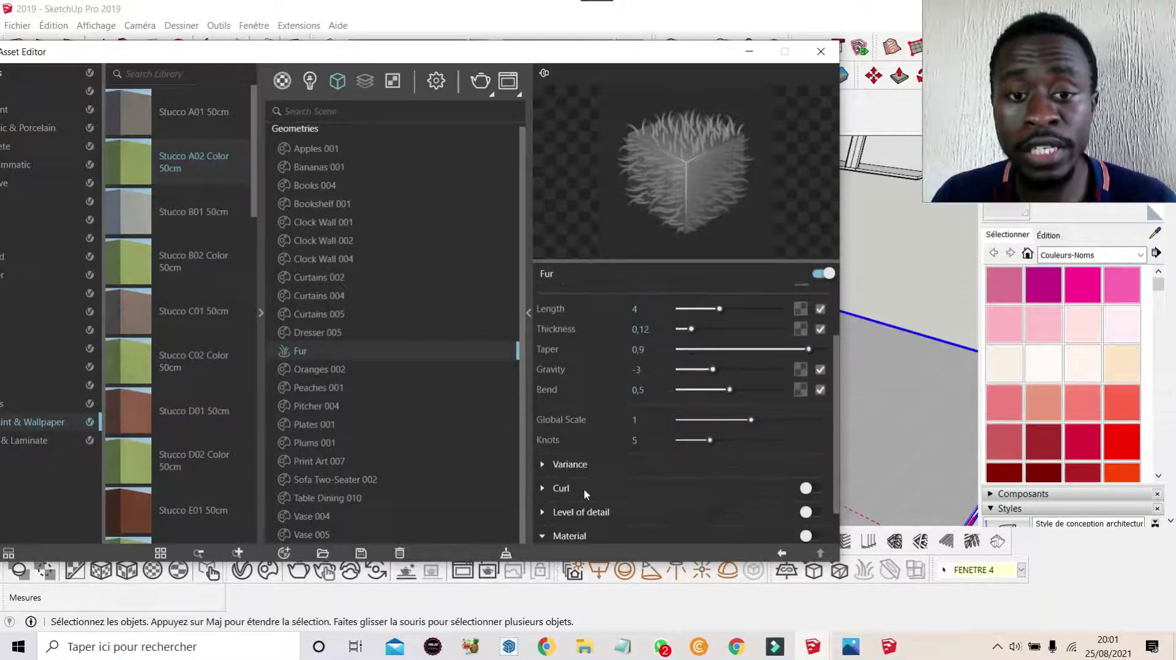
pyautogui.click(643, 308)
pyautogui.press('BackSpace')
pyautogui.write('10')
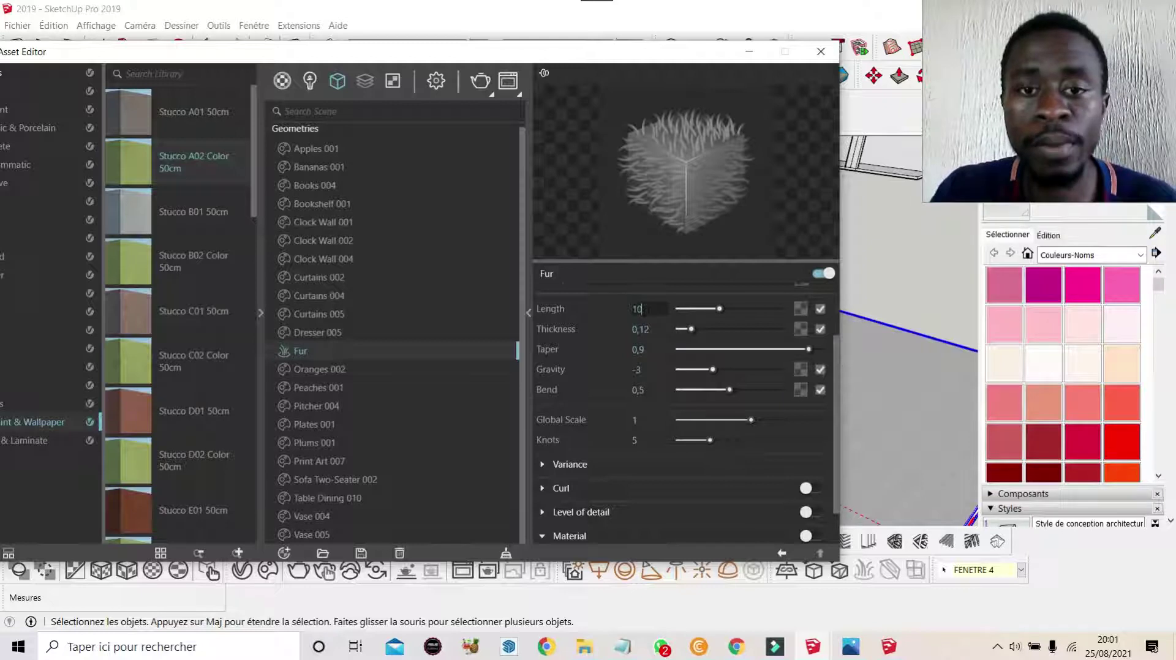
pyautogui.click(581, 310)
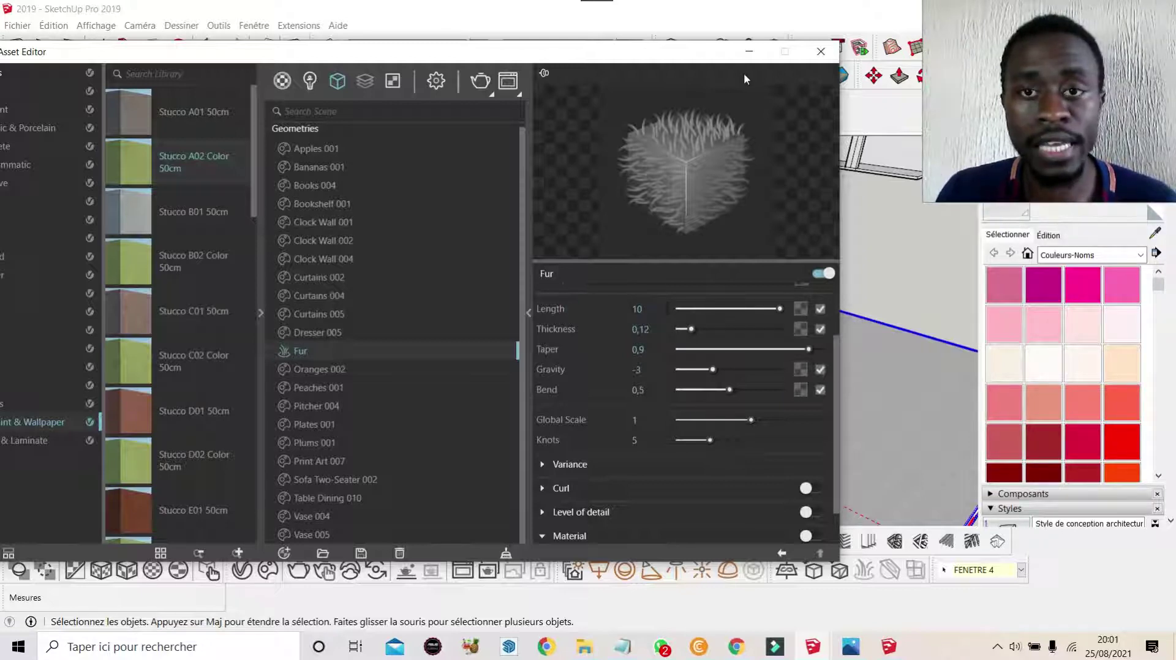
pyautogui.click(747, 54)
pyautogui.scroll(-3, 650, 292)
# Orbit to a low view across the slab and start a new V-Ray render
pyautogui.press('o')
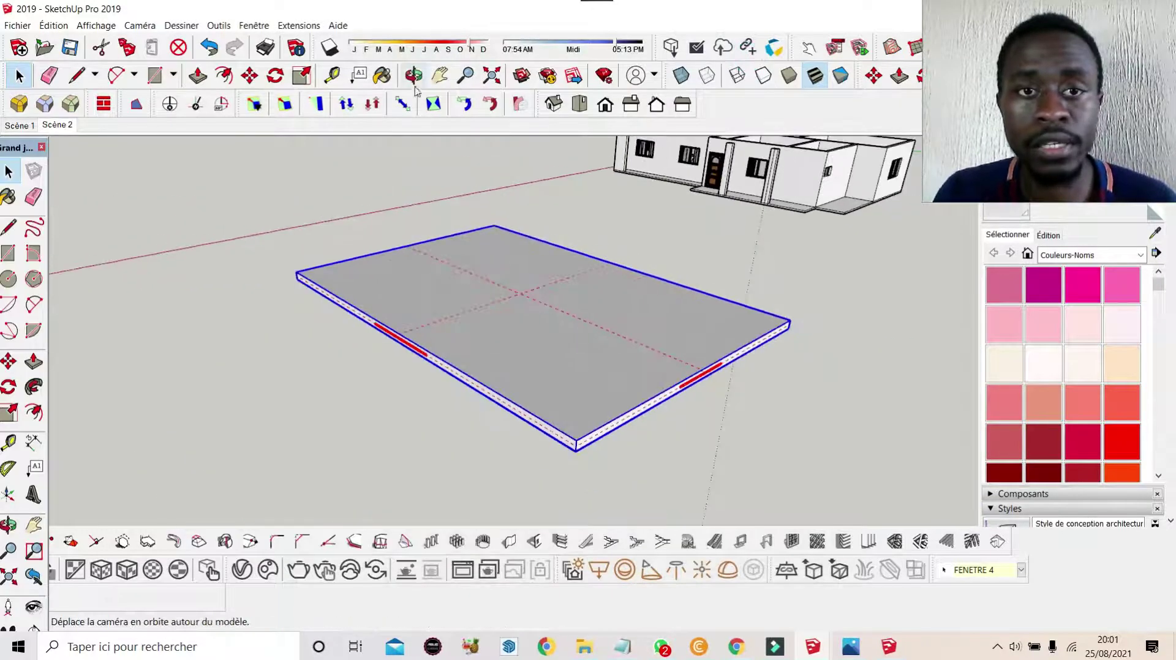
pyautogui.moveTo(548, 405)
pyautogui.mouseDown()
pyautogui.moveTo(557, 385)
pyautogui.moveTo(559, 464)
pyautogui.moveTo(578, 400)
pyautogui.moveTo(554, 304)
pyautogui.moveTo(572, 275)
pyautogui.moveTo(460, 296)
pyautogui.moveTo(512, 281)
pyautogui.moveTo(456, 285)
pyautogui.mouseUp()
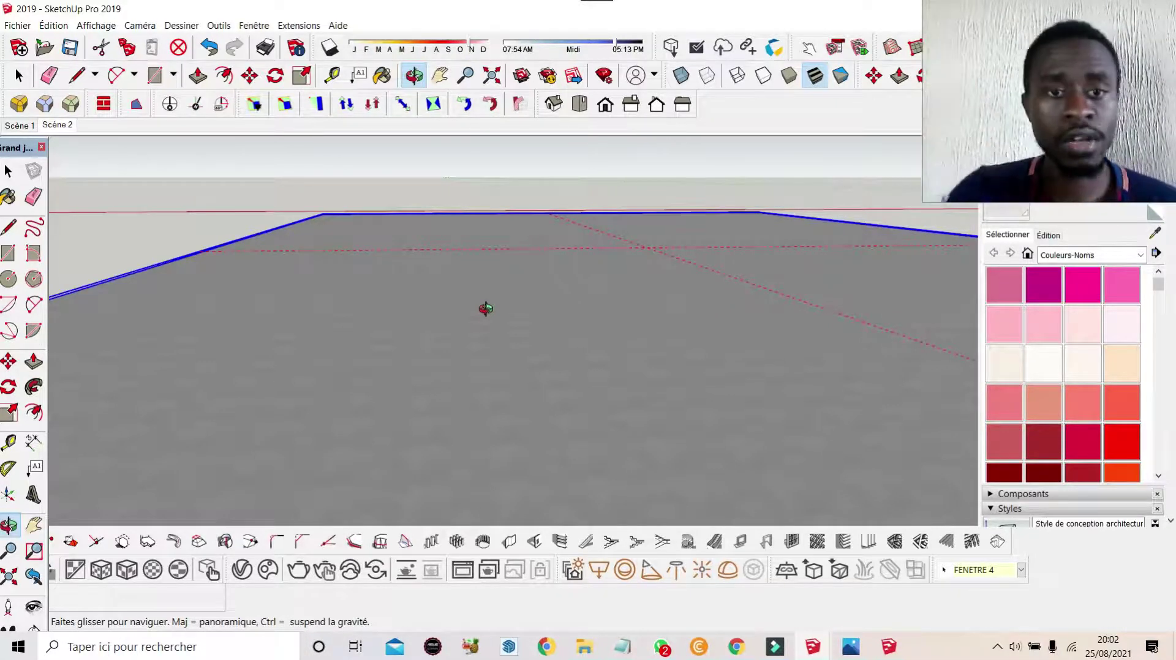
pyautogui.click(462, 574)
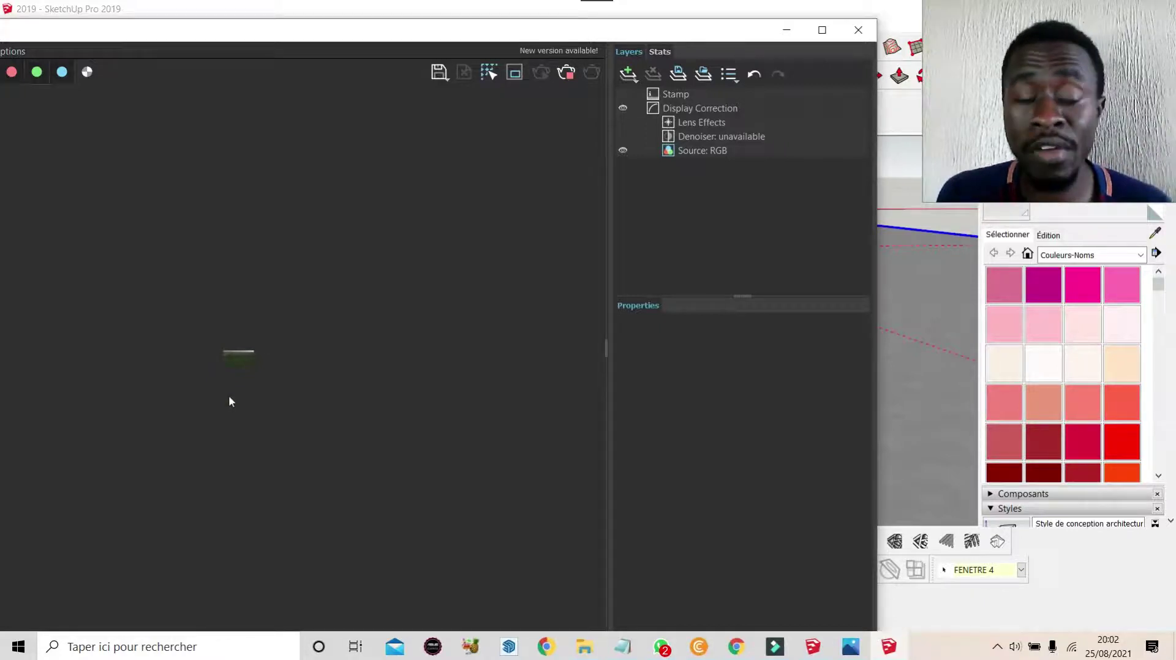
# Zoom in and out of the finished render to inspect the longer, denser grass
pyautogui.scroll(10, 234, 385)
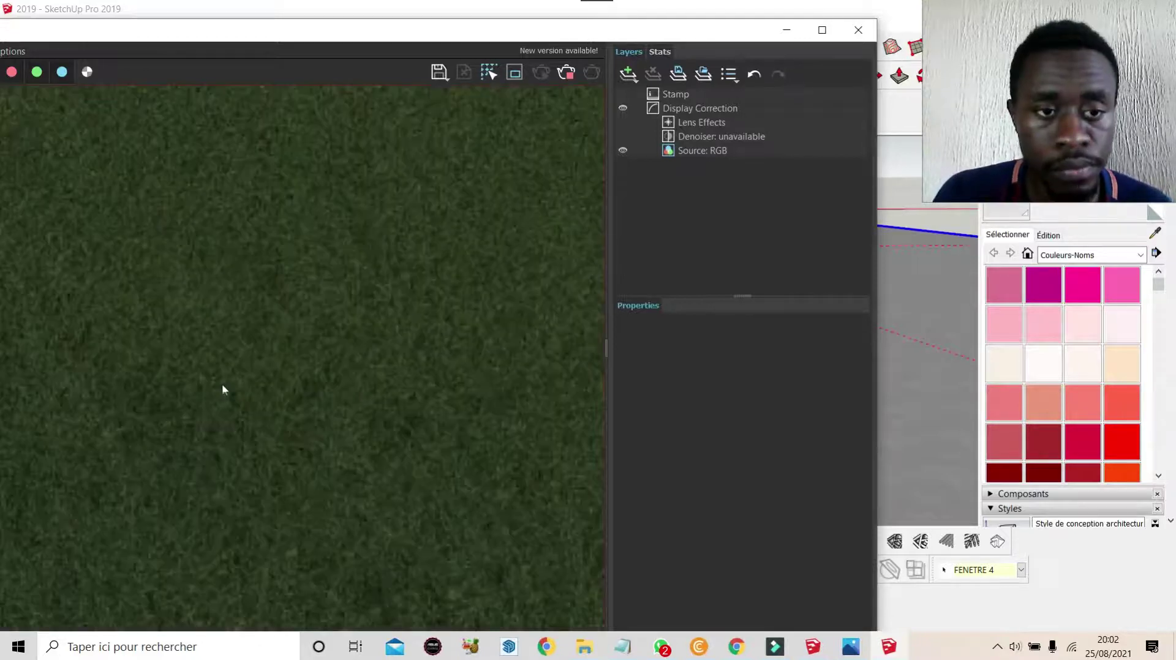
pyautogui.scroll(-3, 222, 383)
pyautogui.scroll(2, 317, 479)
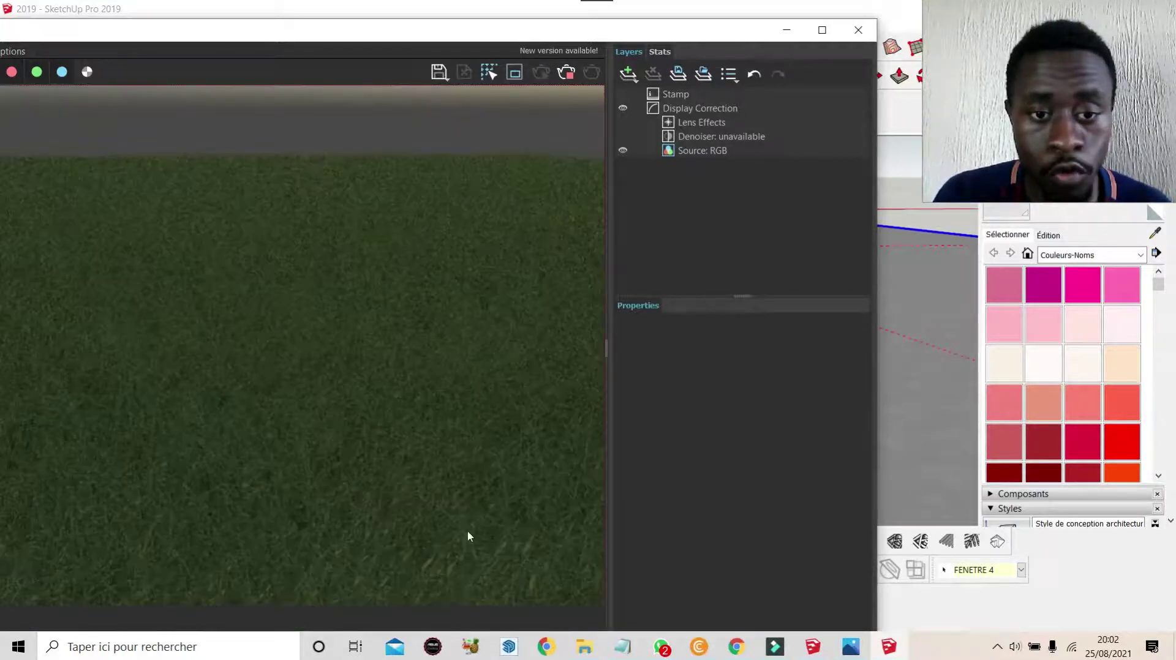
pyautogui.scroll(-2, 387, 428)
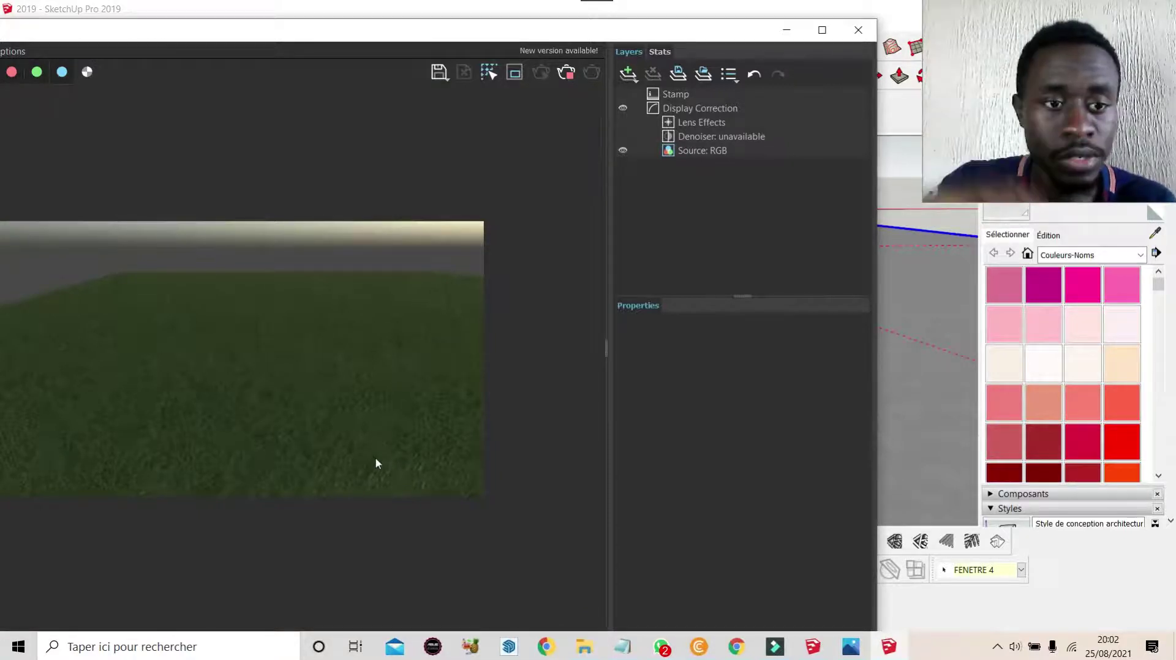
pyautogui.scroll(2, 396, 422)
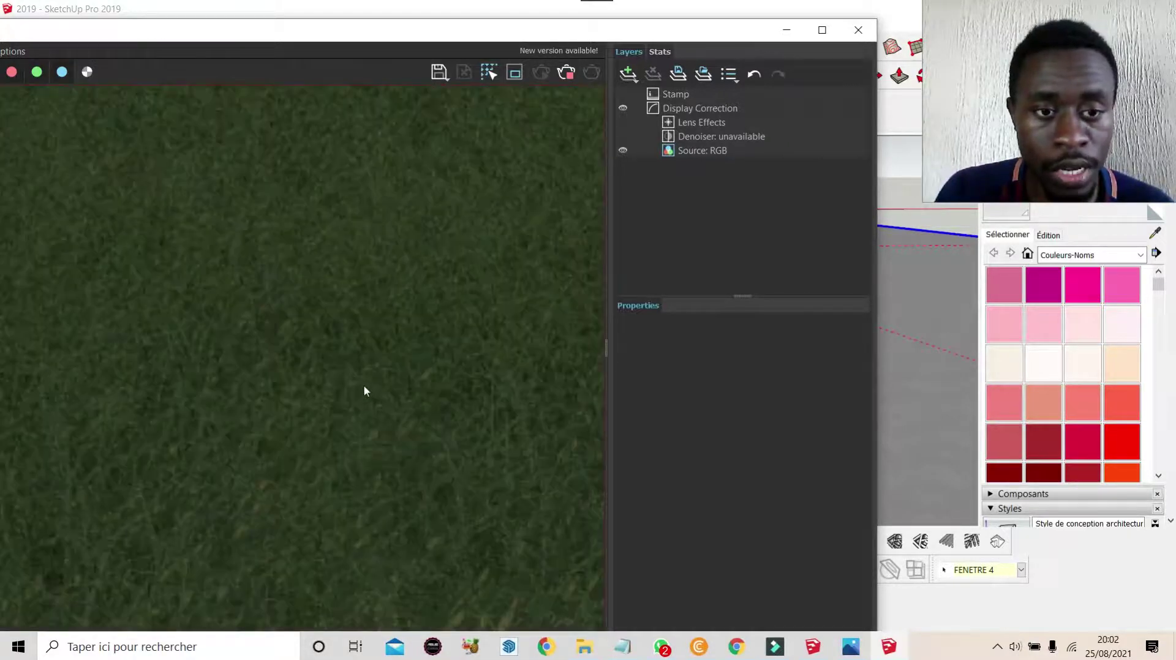
pyautogui.scroll(-1, 330, 419)
pyautogui.scroll(-3, 265, 386)
pyautogui.scroll(2, 270, 454)
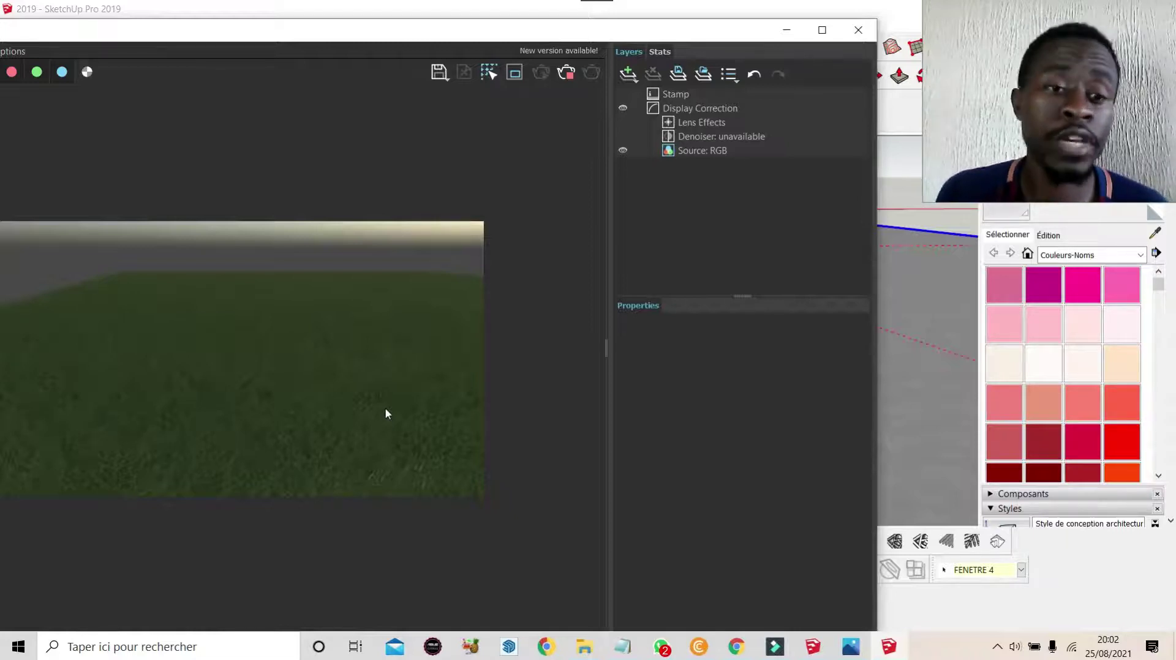
# Change the V-Ray Fur Length from 10 to 20 and bring up the Frame Buffer
pyautogui.click(787, 30)
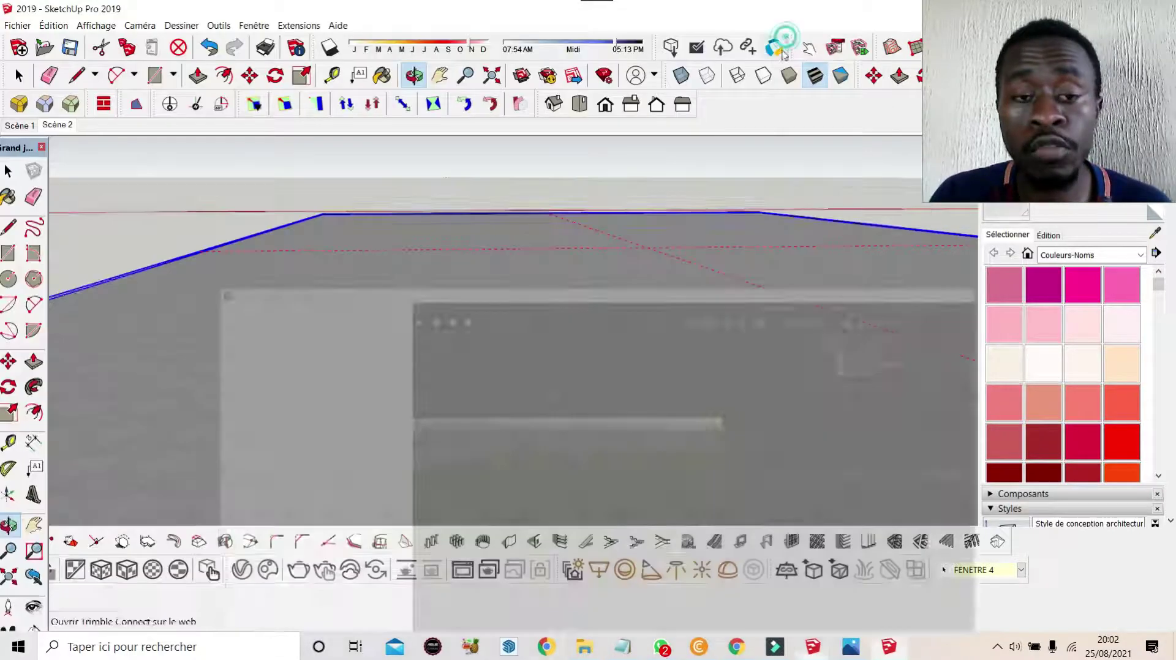
pyautogui.click(243, 571)
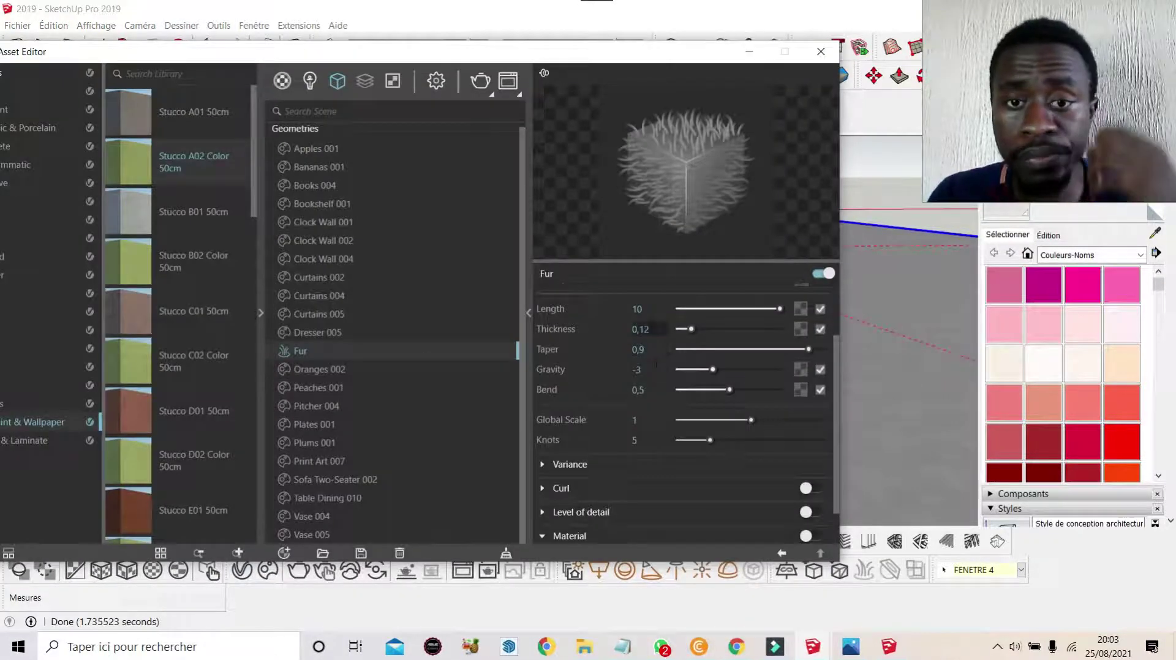
pyautogui.click(649, 308)
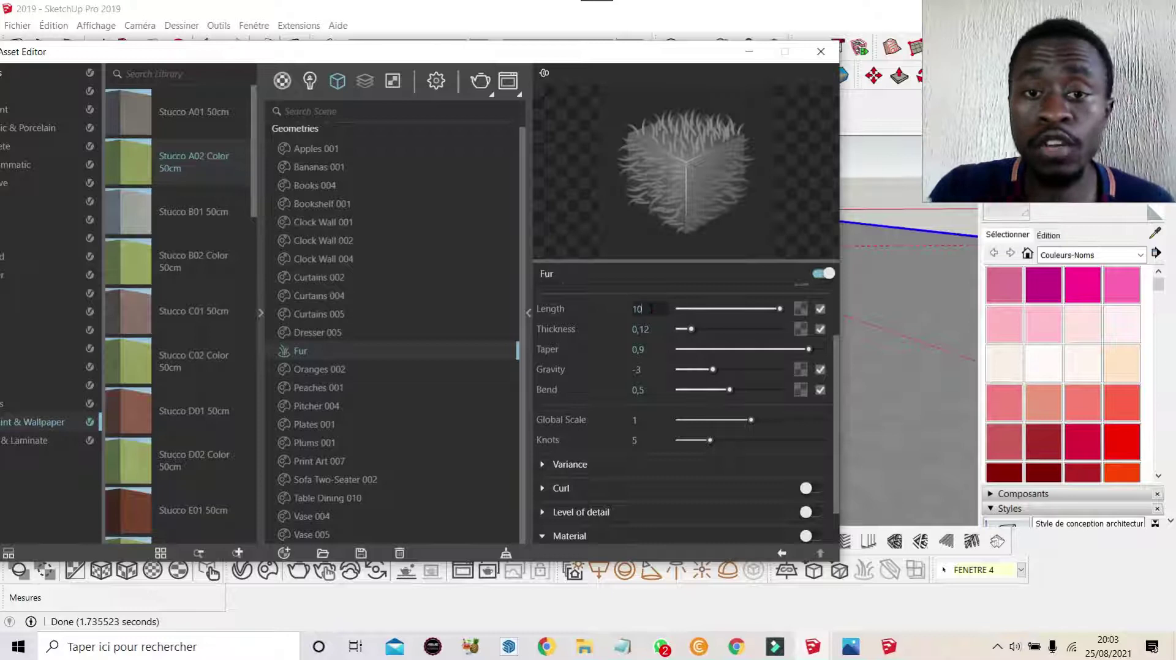
pyautogui.write('20')
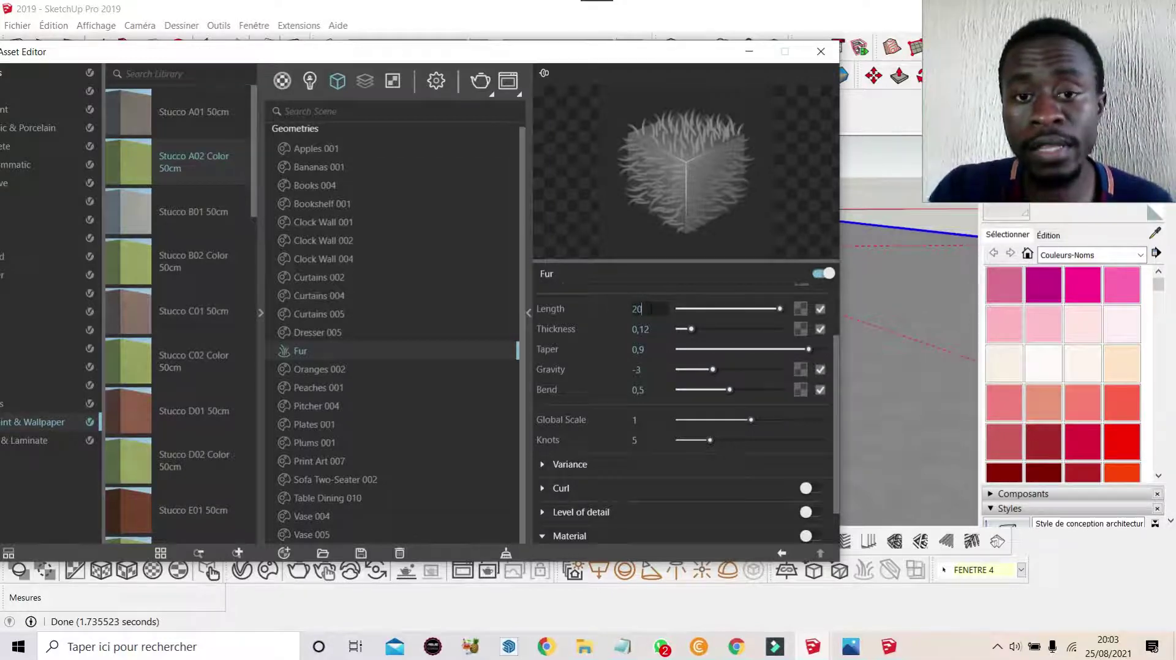
pyautogui.click(609, 308)
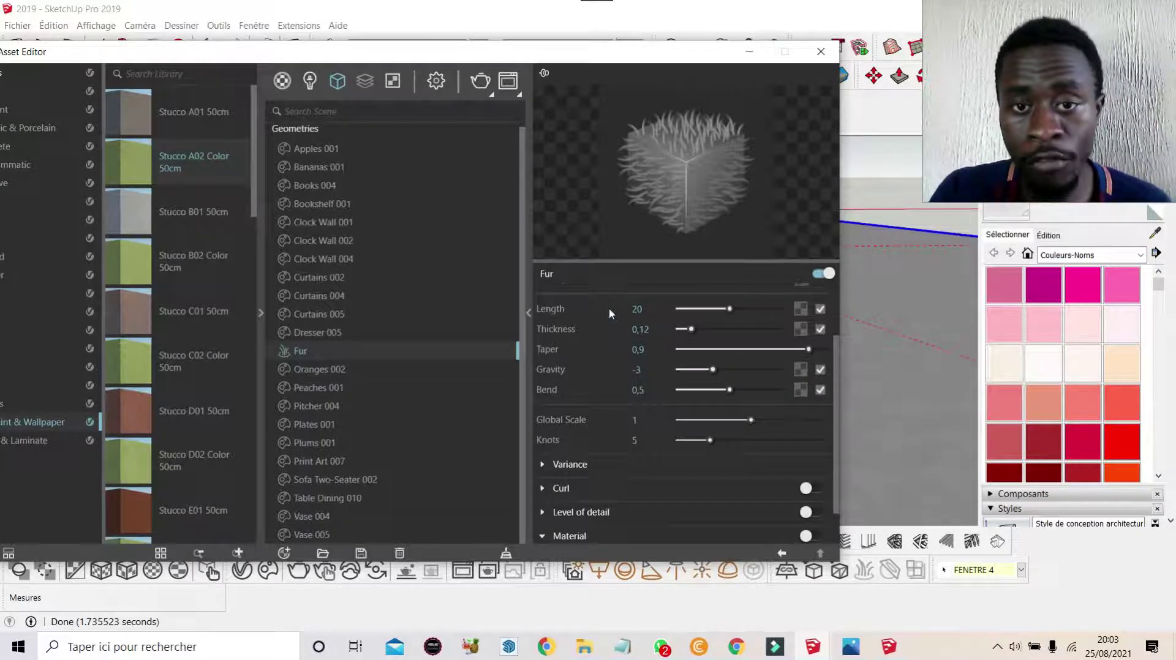
pyautogui.click(508, 82)
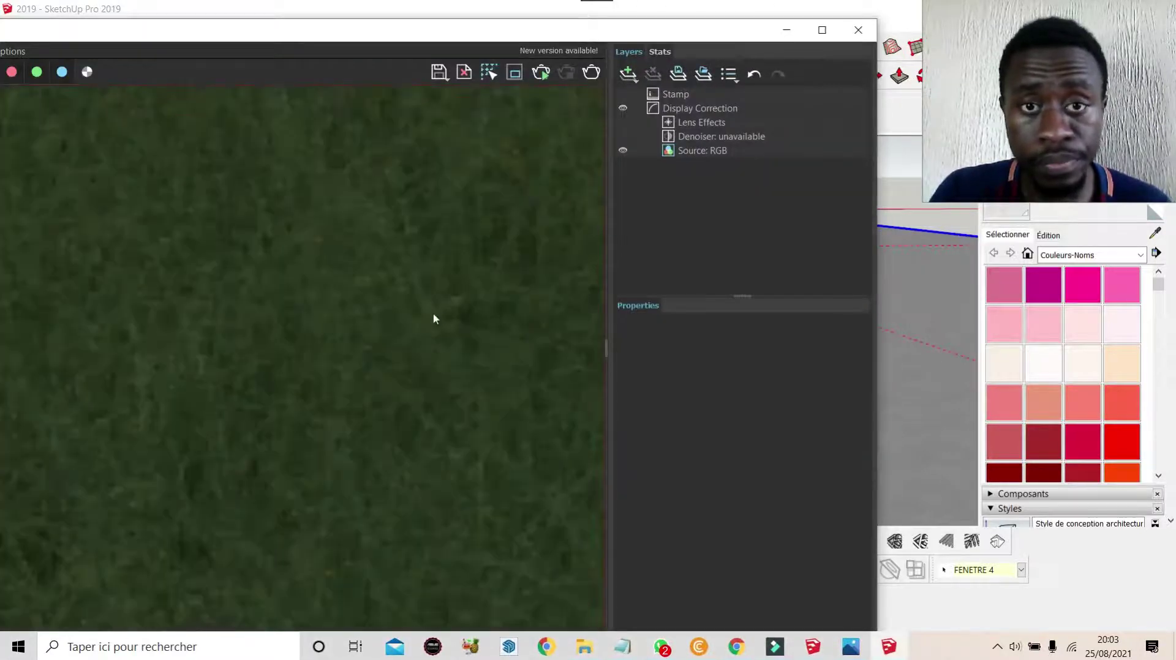
# Maximize the Frame Buffer to inspect the longer grass render, then restore its window size
pyautogui.doubleClick(692, 33)
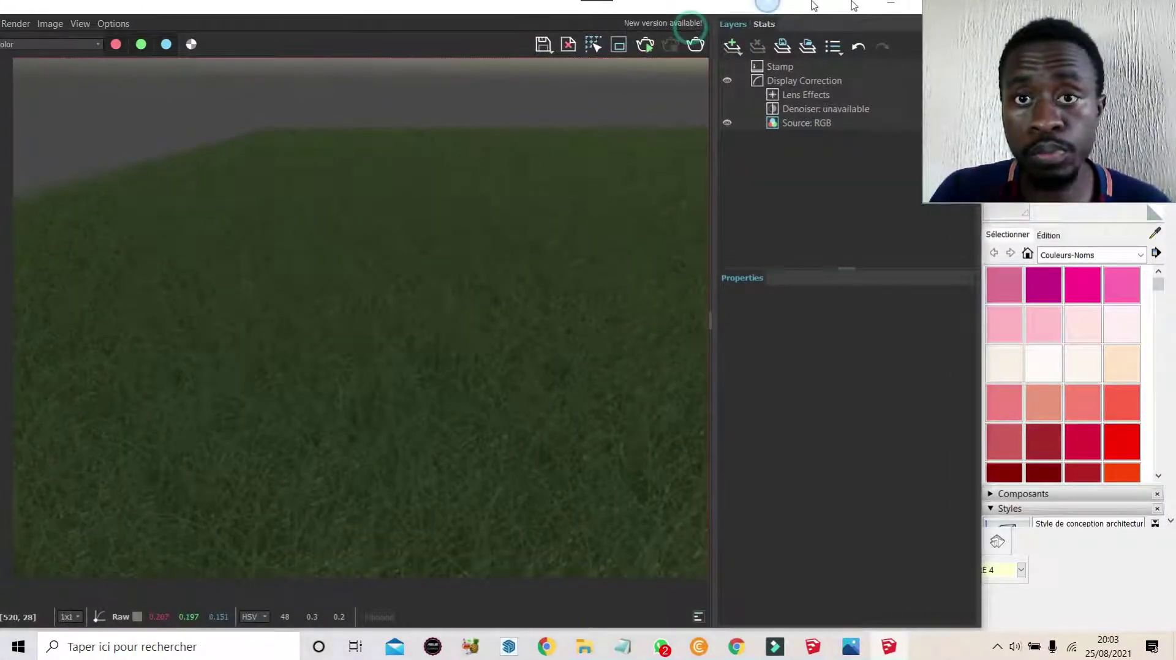
pyautogui.scroll(-5, 380, 254)
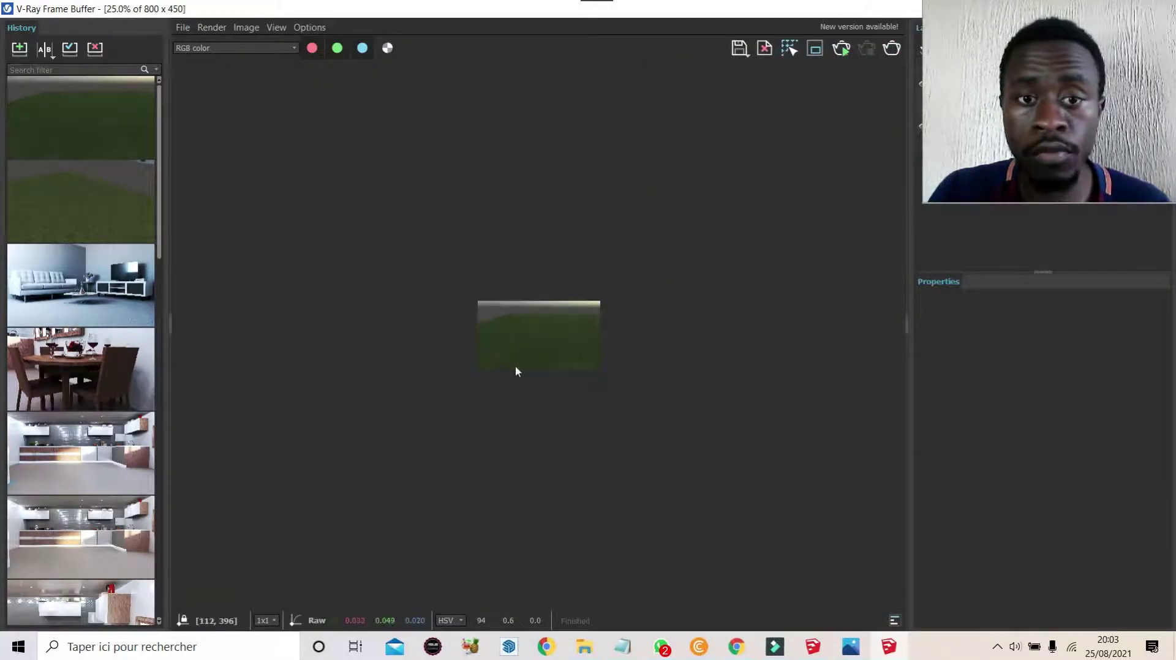
pyautogui.scroll(3, 592, 347)
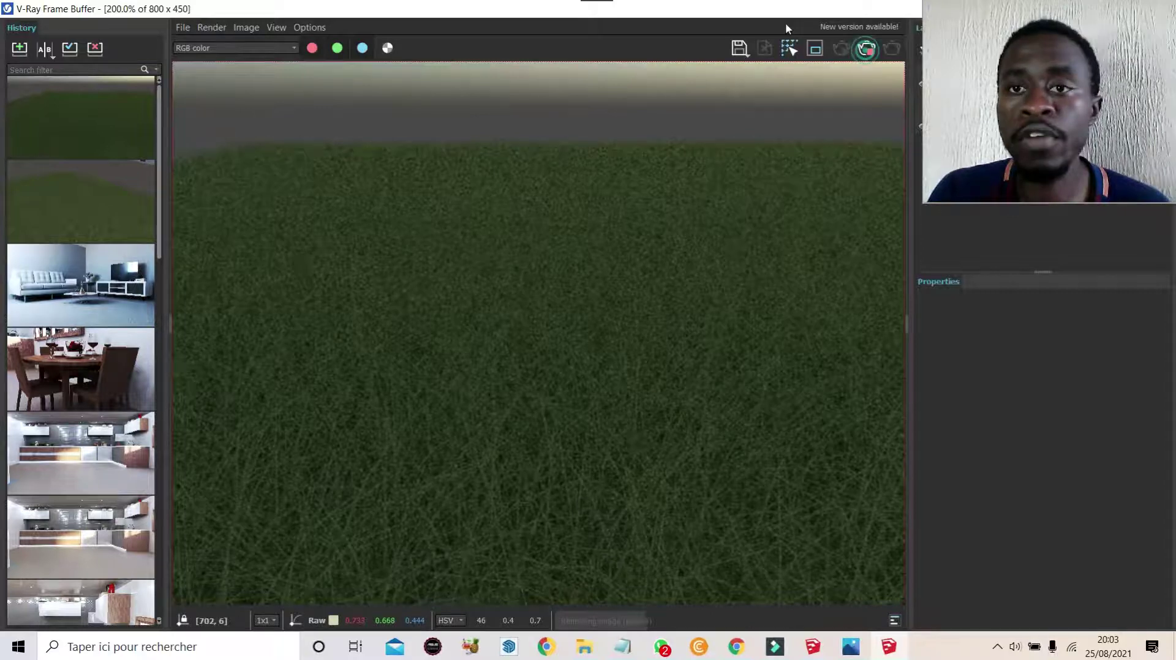
pyautogui.moveTo(731, 10); pyautogui.dragTo(760, 35)
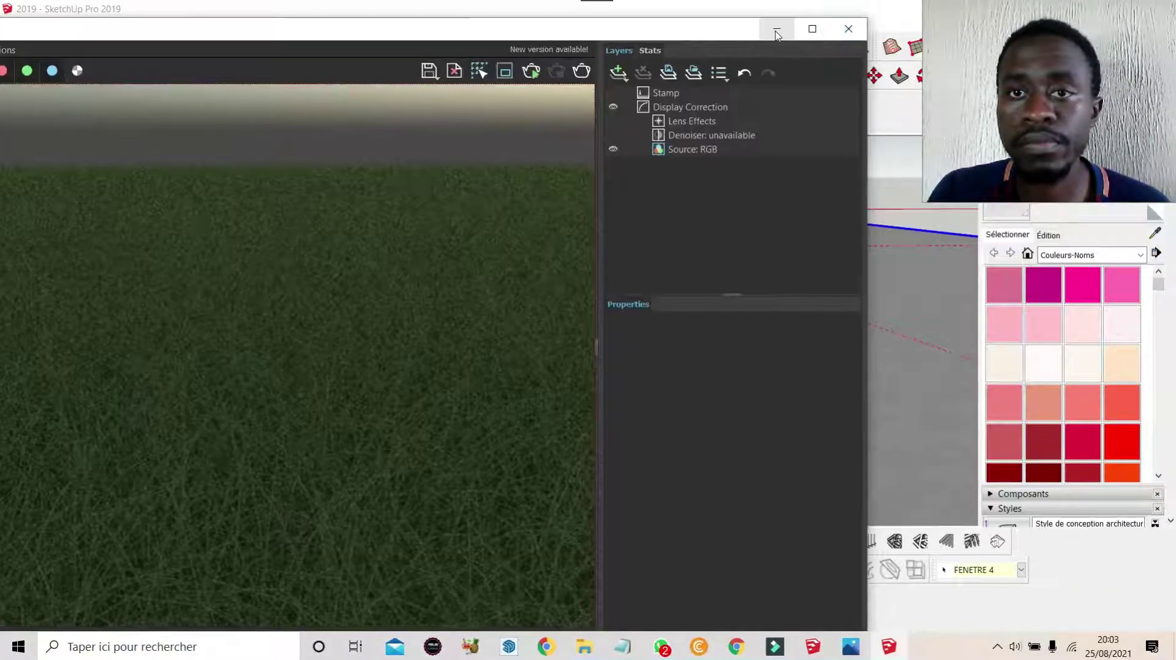
# Draw a new rectangle beside the slabs and push/pull it up 69.6 cm
pyautogui.click(782, 29)
pyautogui.click(748, 51)
pyautogui.moveTo(775, 260)
pyautogui.mouseDown(button='middle')
pyautogui.moveTo(516, 336)
pyautogui.moveTo(511, 376)
pyautogui.moveTo(680, 262)
pyautogui.mouseUp(button='middle')
pyautogui.click(154, 75)
pyautogui.click(243, 248)
pyautogui.click(520, 421)
pyautogui.scroll(2, 380, 343)
pyautogui.press('p')
pyautogui.moveTo(305, 370); pyautogui.dragTo(307, 348)
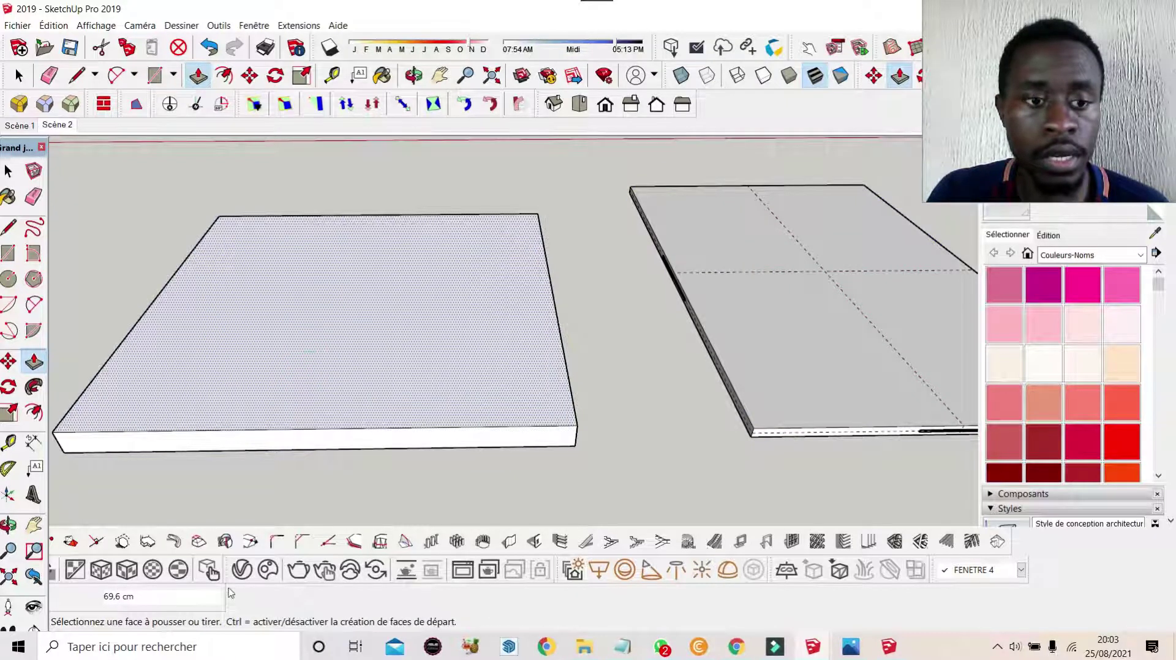
# Paint the new slab's top with Stucco C02 Color and start a V-Ray render
pyautogui.click(243, 571)
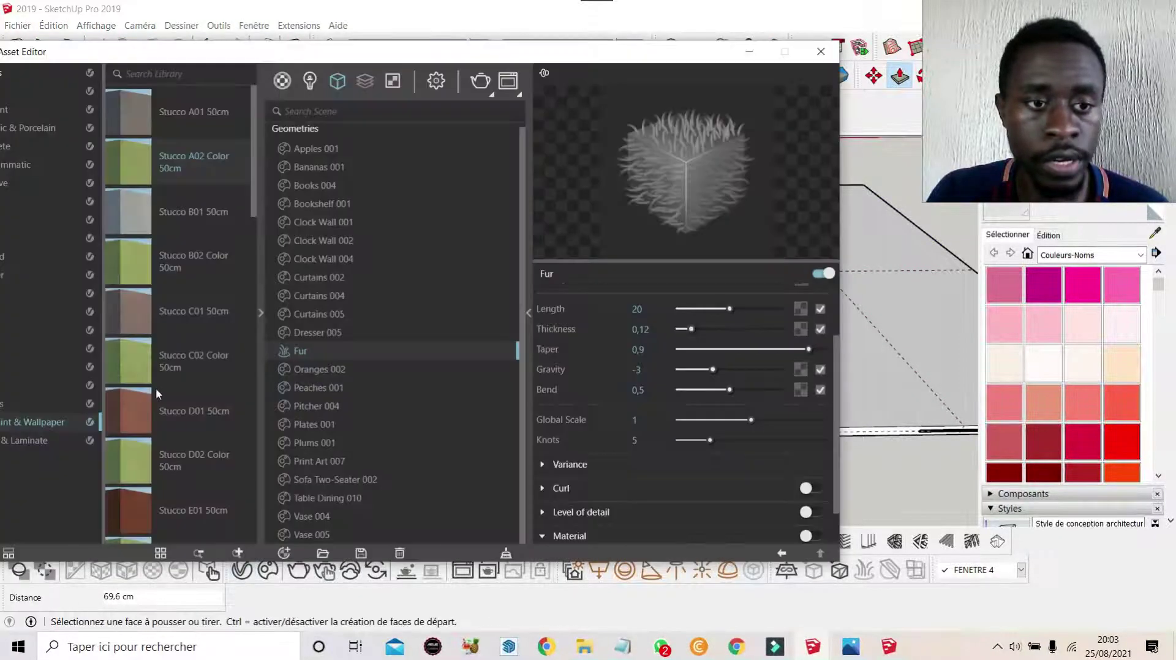
pyautogui.rightClick(168, 362)
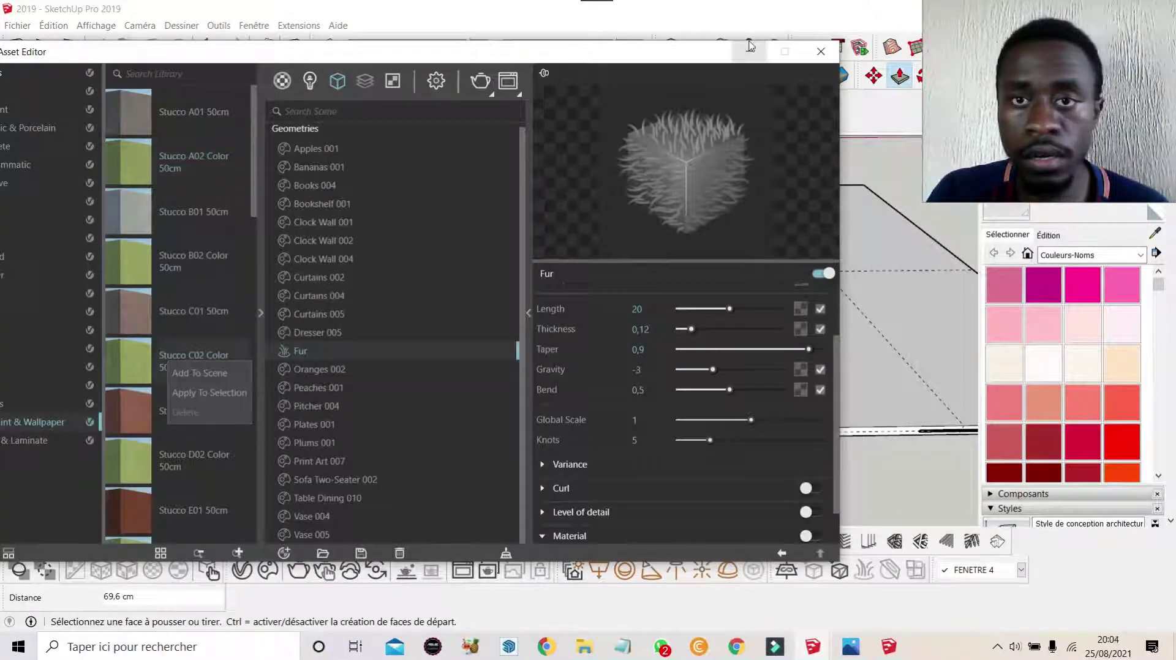
pyautogui.click(1028, 215)
pyautogui.press('b')
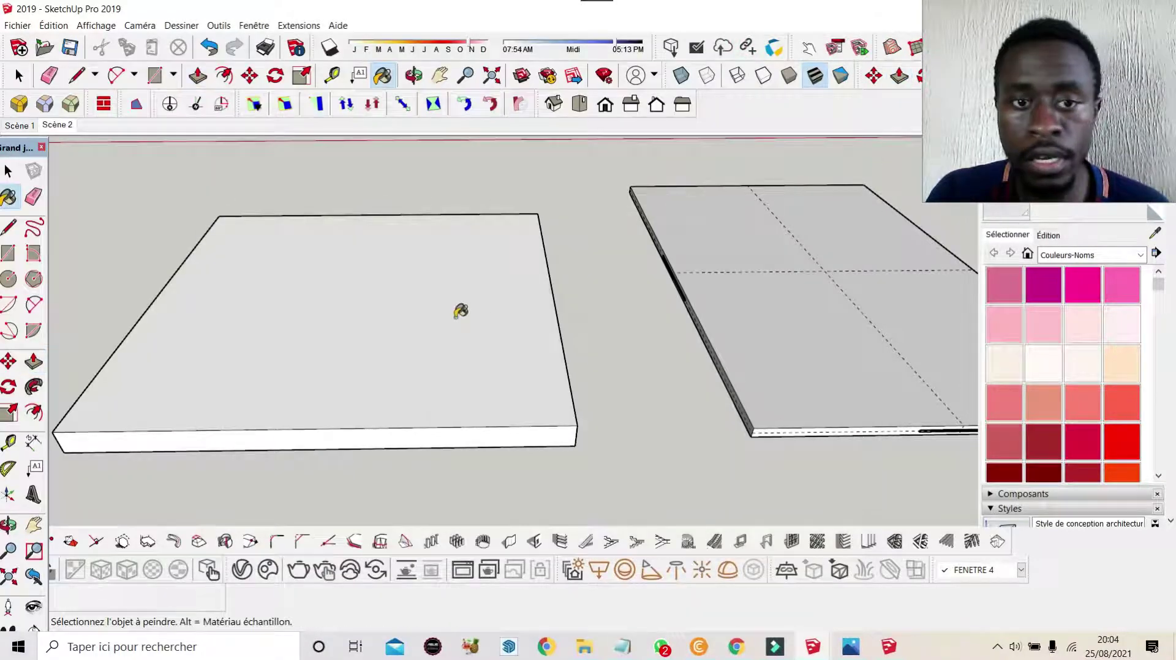
pyautogui.click(460, 309)
pyautogui.scroll(-2, 582, 383)
pyautogui.scroll(3, 384, 359)
pyautogui.scroll(5, 384, 358)
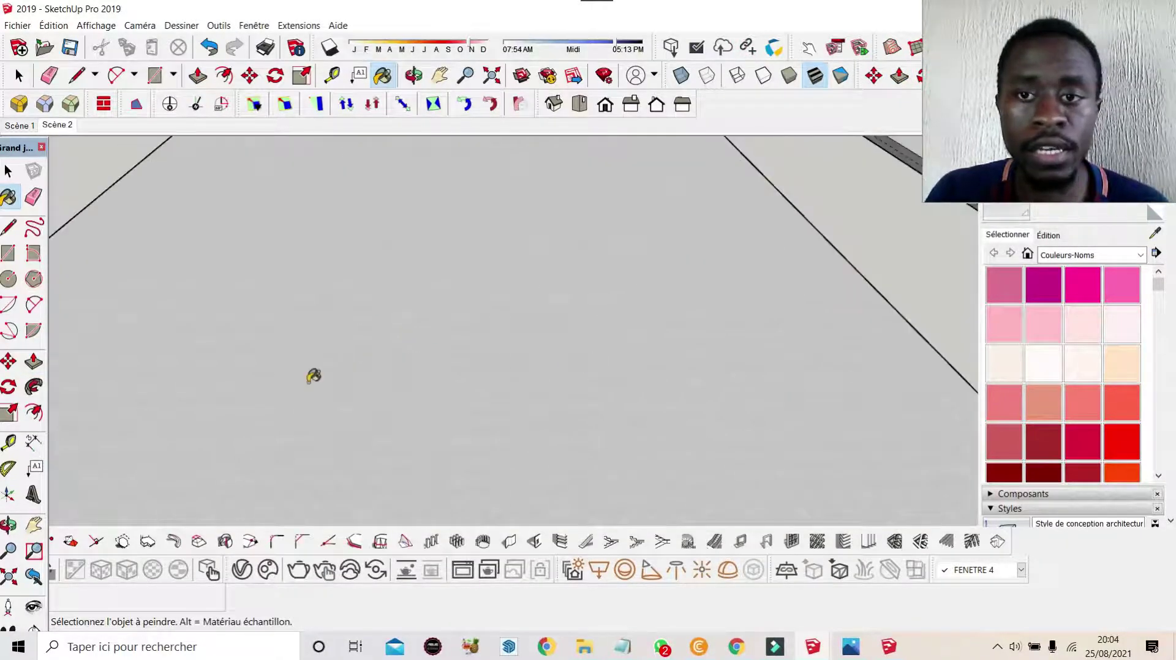
pyautogui.scroll(-3, 398, 311)
pyautogui.scroll(1, 393, 310)
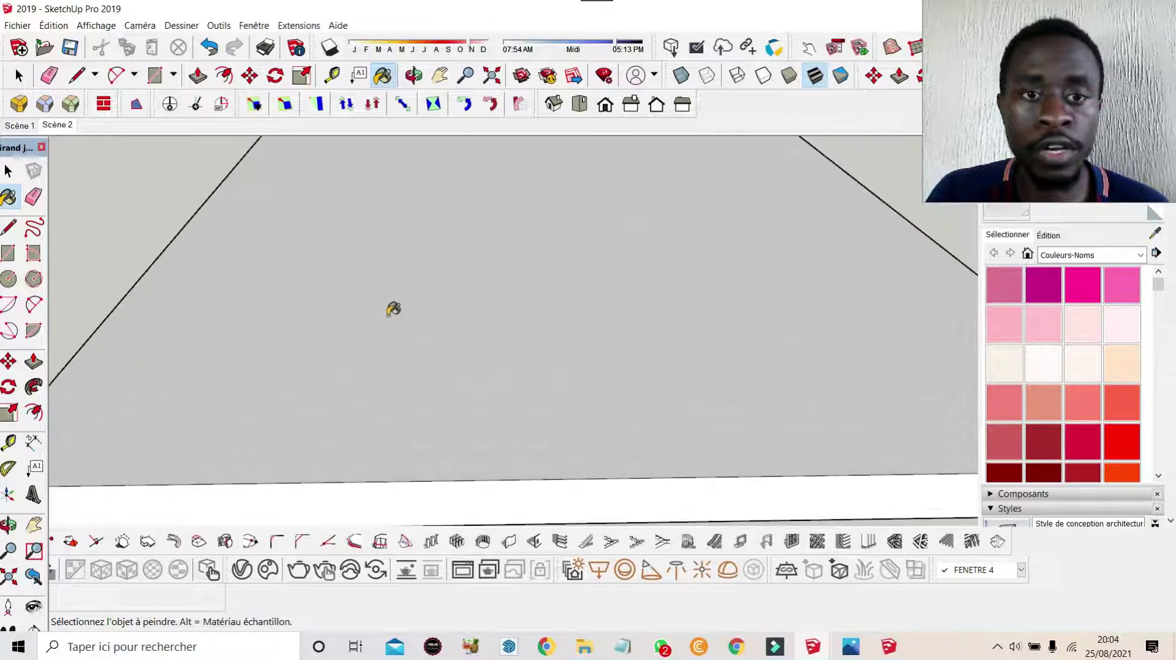
pyautogui.click(460, 571)
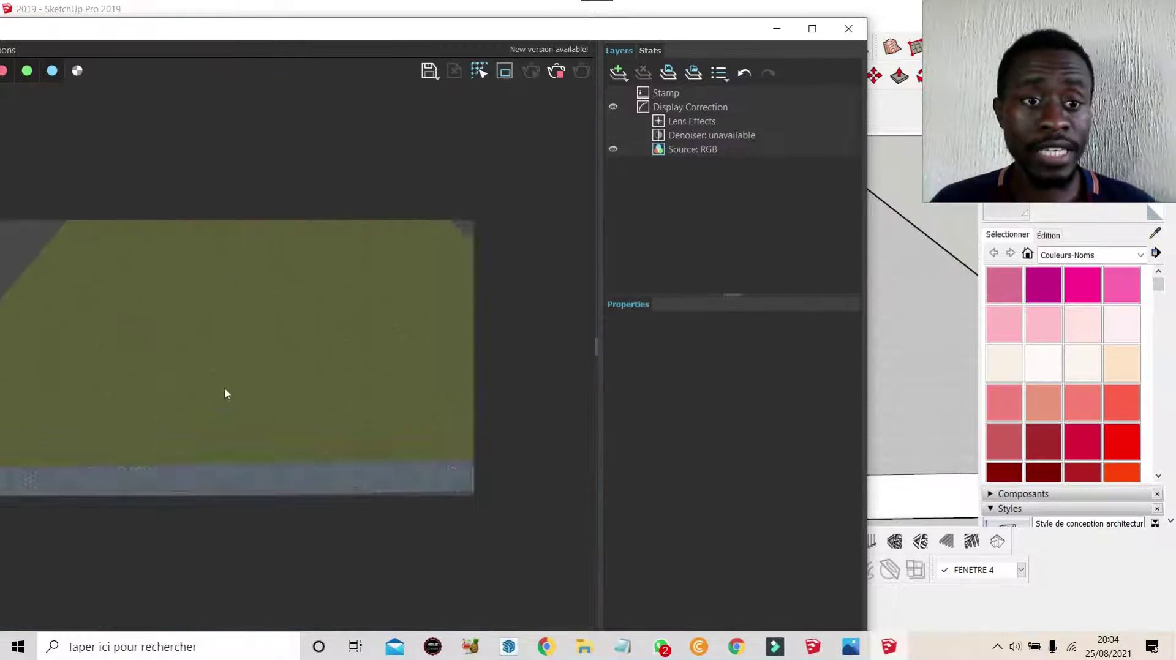
# Move the Frame Buffer window to the upper right while the render completes
pyautogui.scroll(-2, 323, 398)
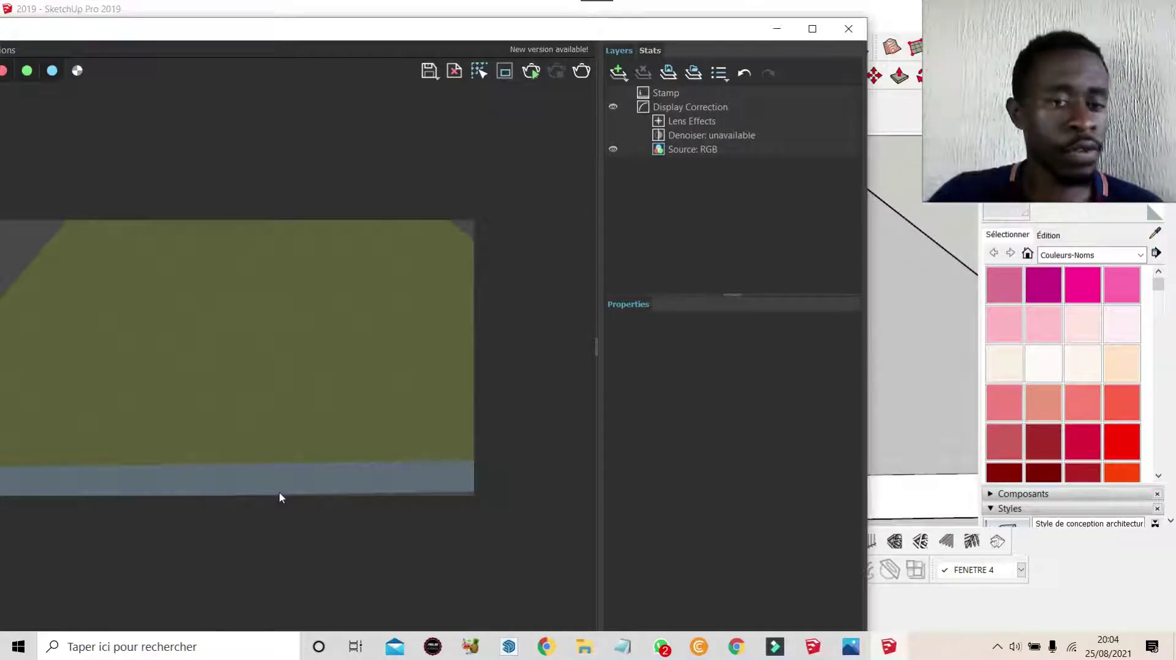
pyautogui.moveTo(637, 30); pyautogui.dragTo(330, 208)
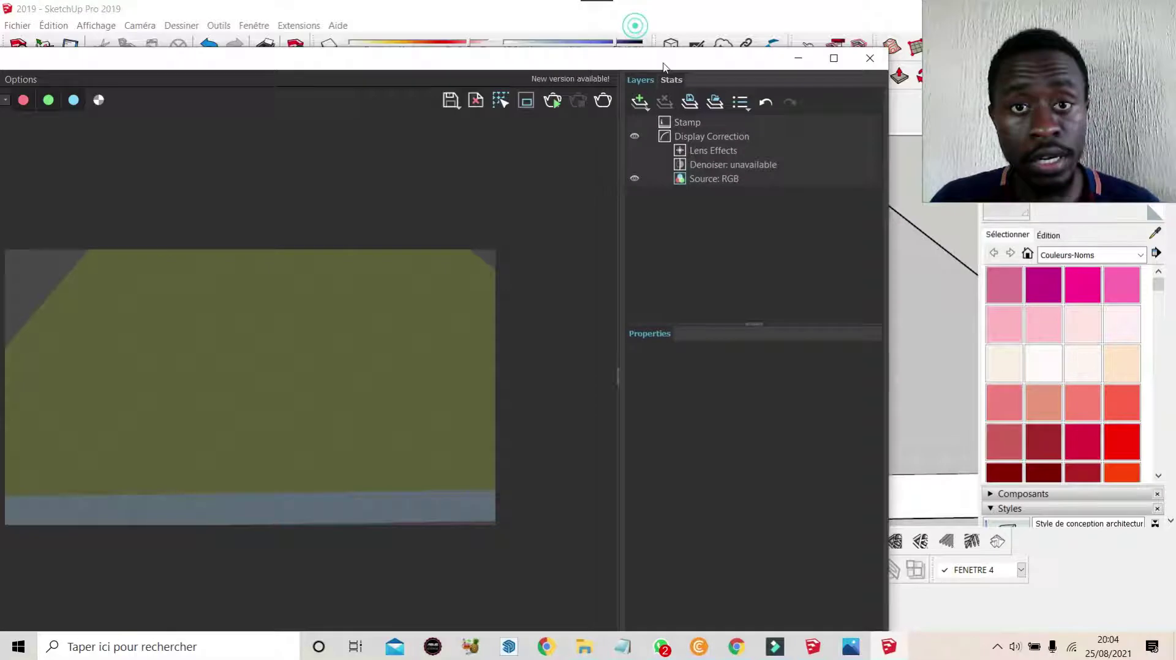
pyautogui.scroll(-3, 661, 242)
pyautogui.scroll(-2, 821, 257)
pyautogui.scroll(3, 795, 255)
pyautogui.scroll(2, 814, 223)
pyautogui.scroll(1, 814, 223)
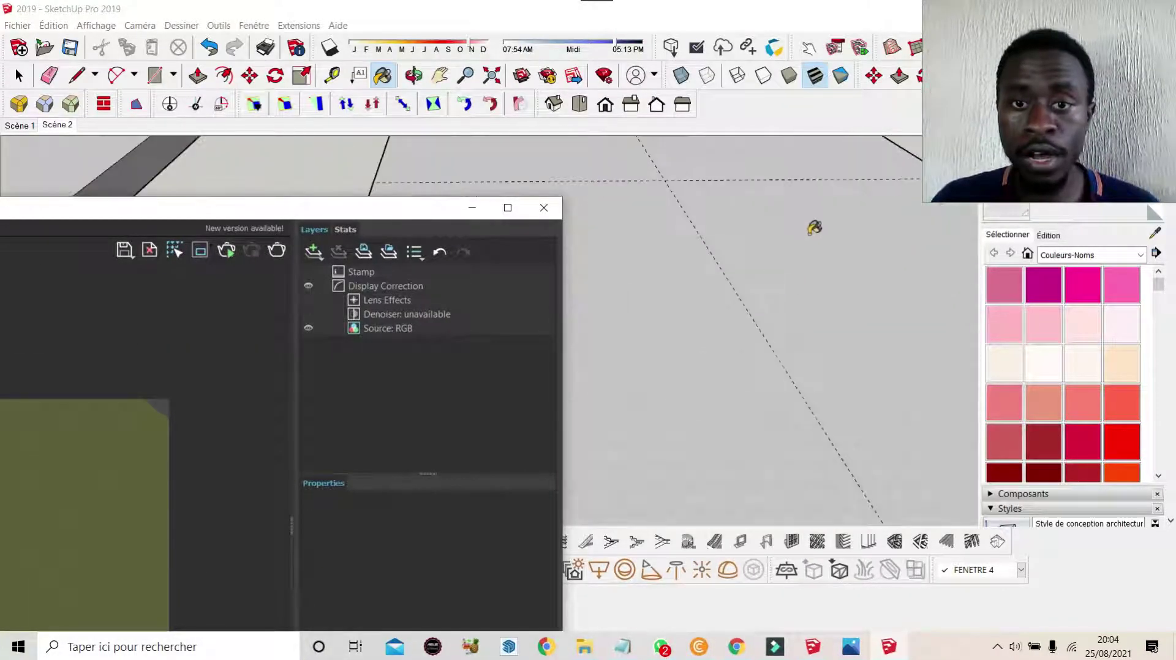
pyautogui.moveTo(392, 216); pyautogui.dragTo(539, 172)
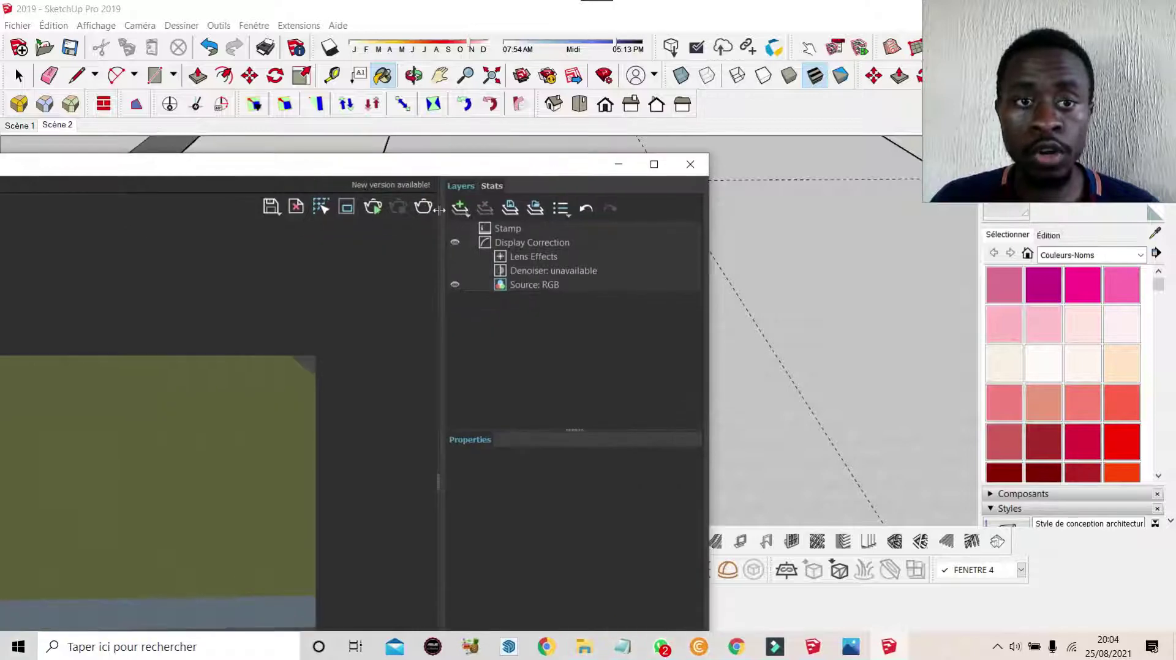
pyautogui.moveTo(524, 153)
pyautogui.mouseDown()
pyautogui.moveTo(600, 151)
pyautogui.moveTo(785, 27)
pyautogui.mouseUp()
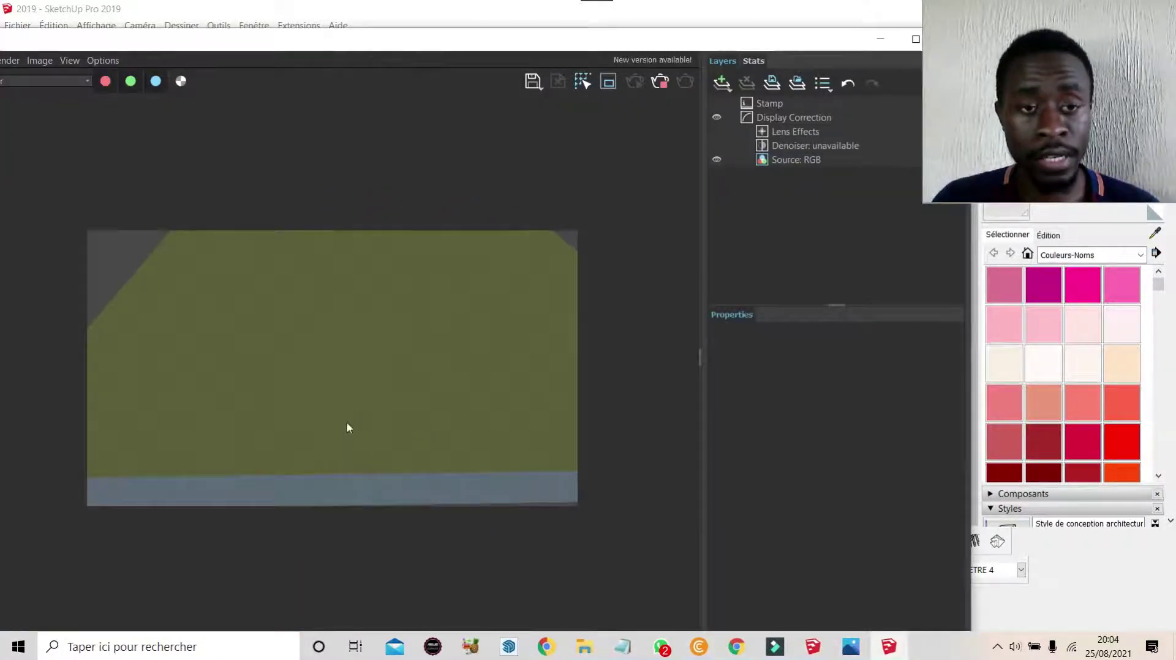
# Zoom into the finished render to inspect the dense green grass beside the grey strip
pyautogui.scroll(-2, 337, 371)
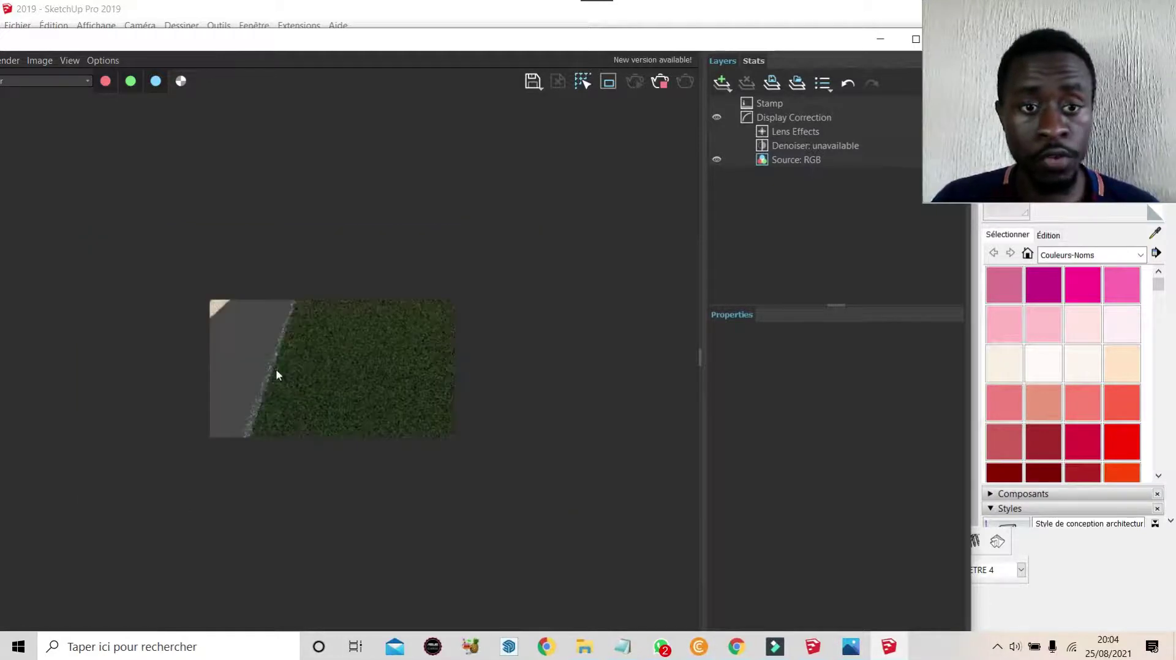
pyautogui.scroll(5, 276, 369)
pyautogui.scroll(-5, 444, 371)
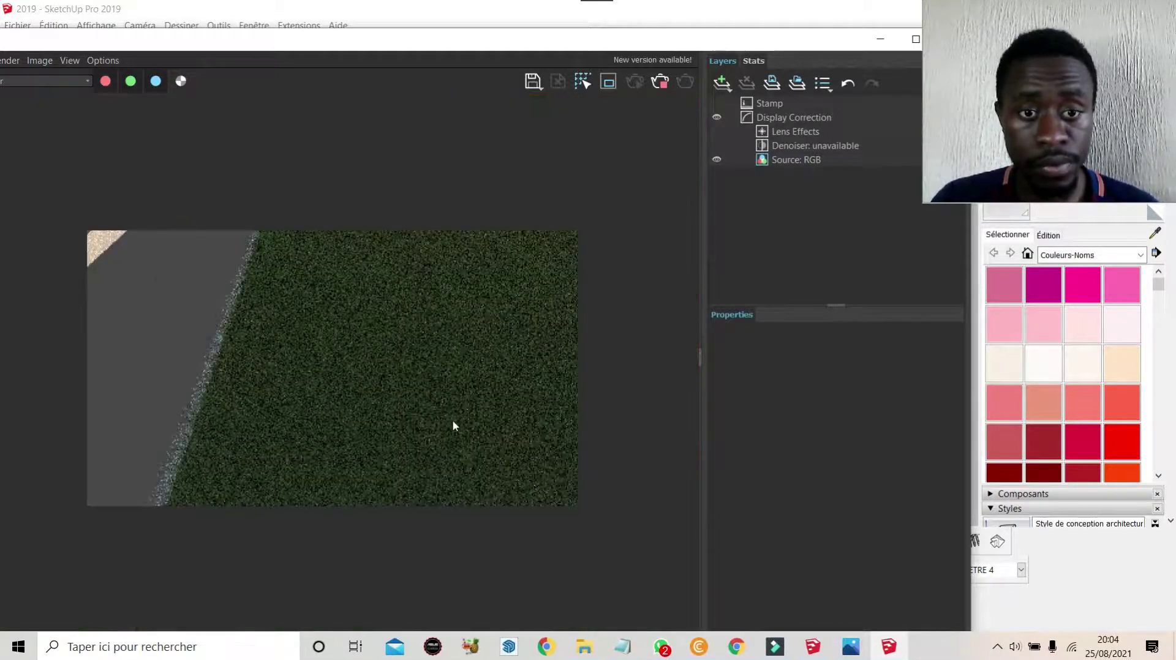
pyautogui.scroll(2, 174, 447)
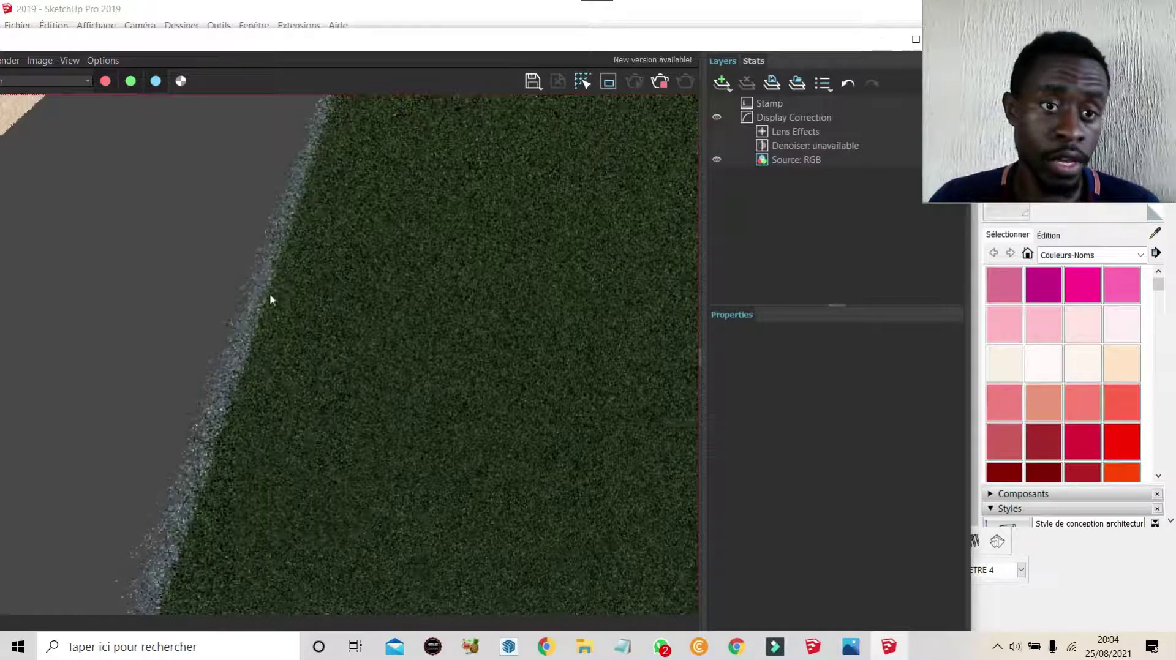
pyautogui.scroll(2, 556, 458)
pyautogui.scroll(-1, 492, 446)
pyautogui.scroll(-2, 492, 447)
pyautogui.scroll(3, 366, 475)
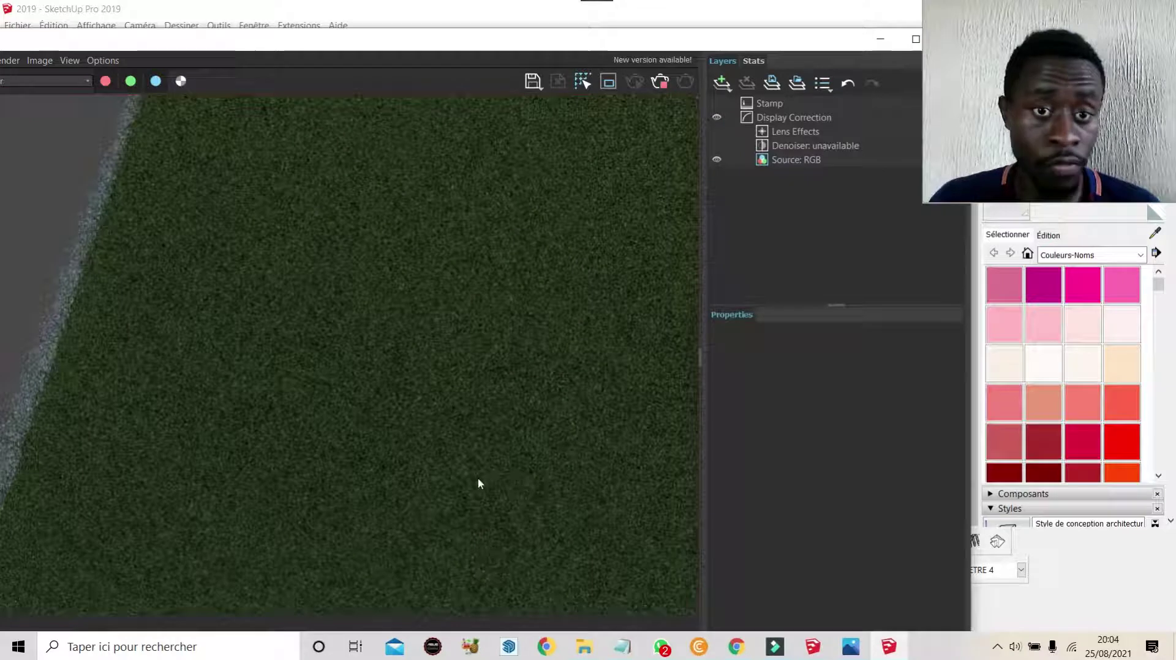